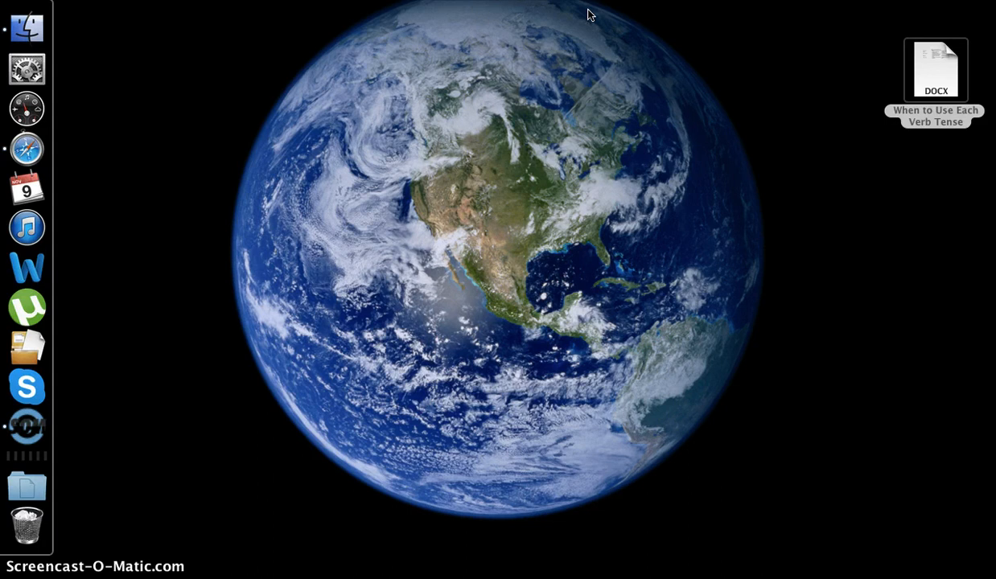
click(46, 149)
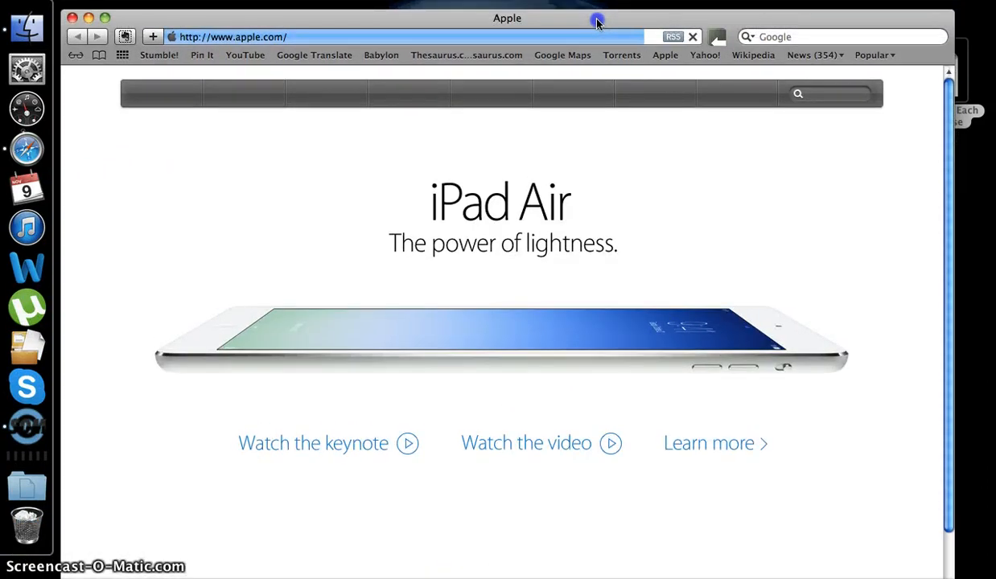
click(316, 41)
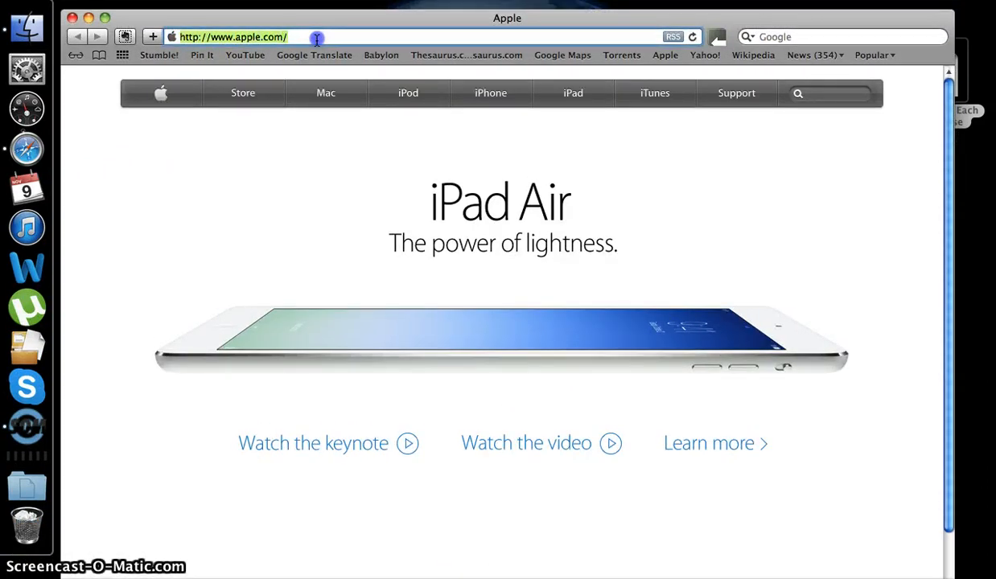
text(ww)
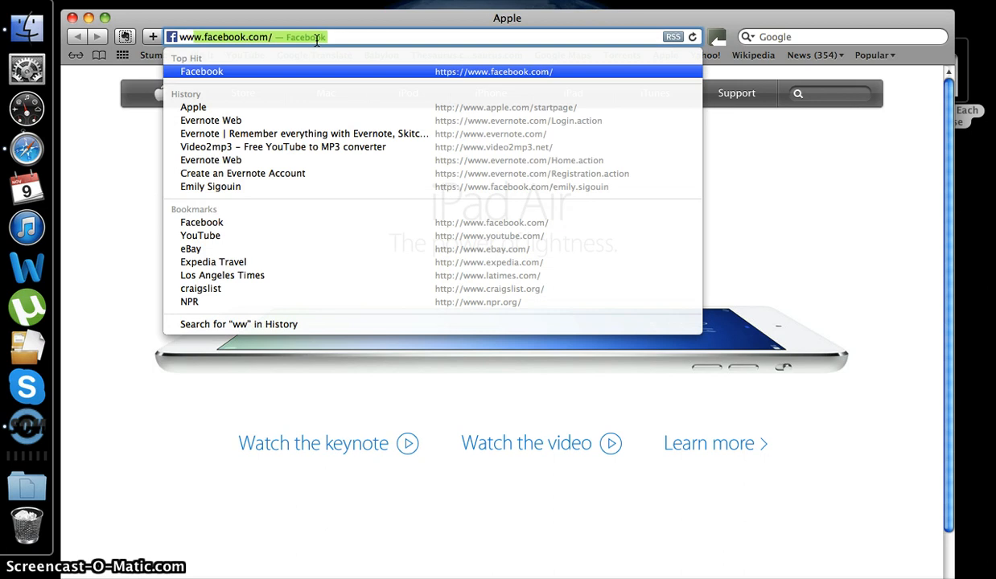
text(w.evernote.com)
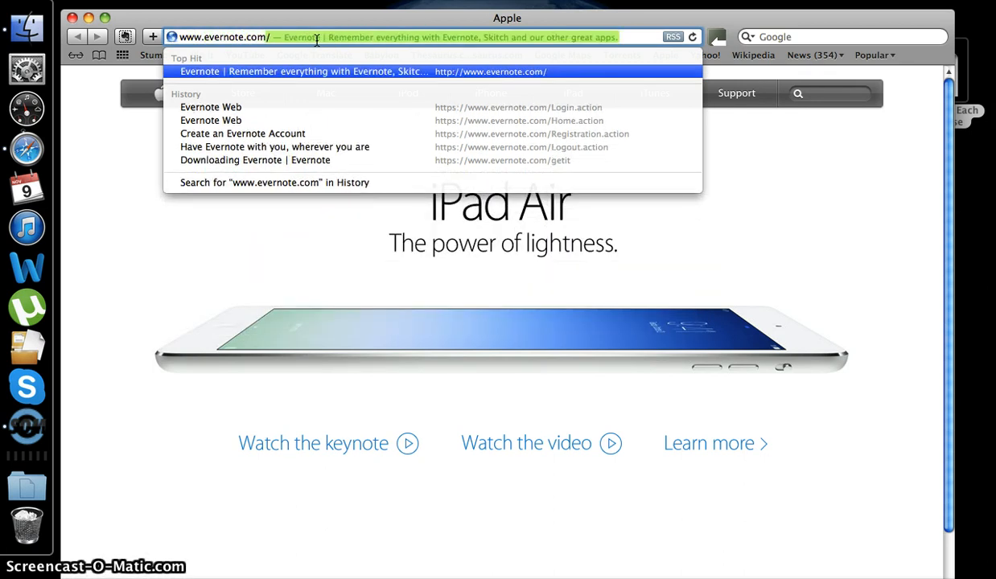
key(Return)
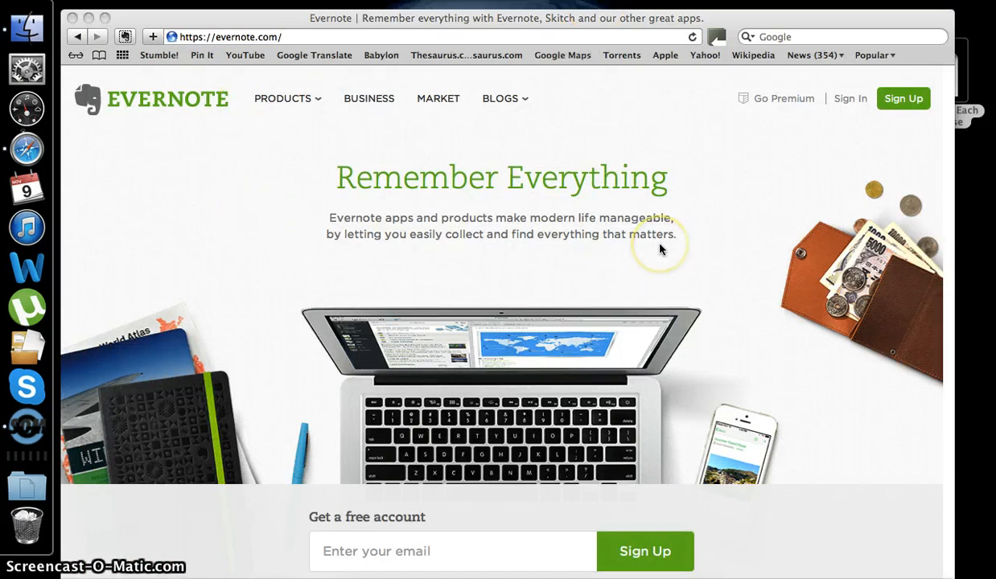
- Open the Evernote account registration page and switch from it to the sign-in form for existing users
click(918, 100)
click(918, 100)
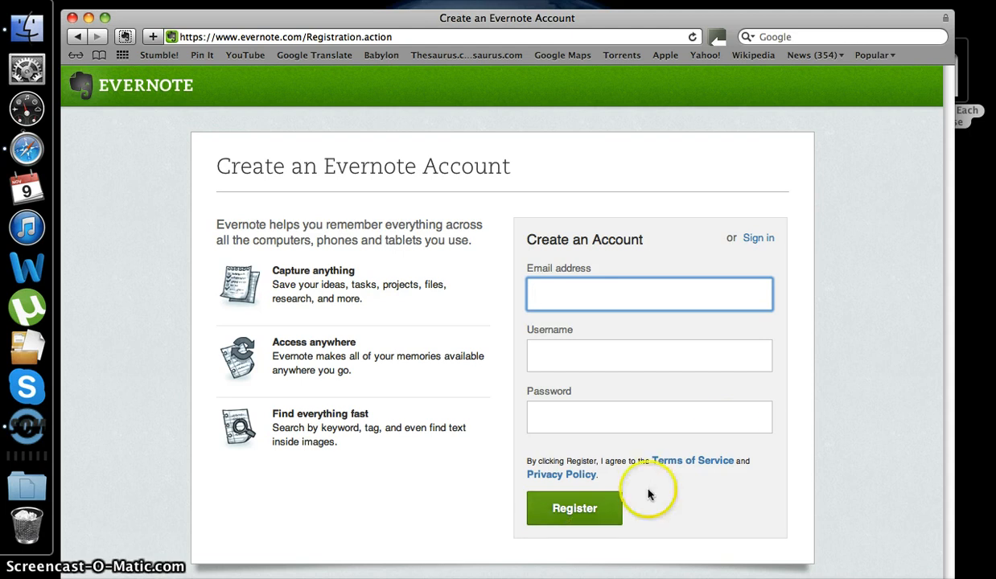
click(769, 239)
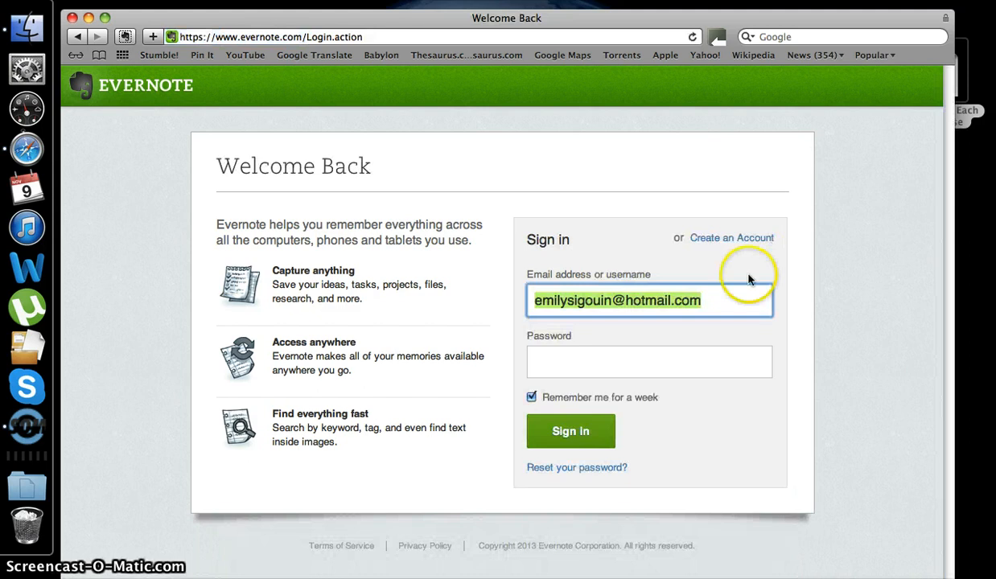
- Enter the account password and sign in to Evernote with the prefilled e-mail address
click(672, 364)
text(•••)
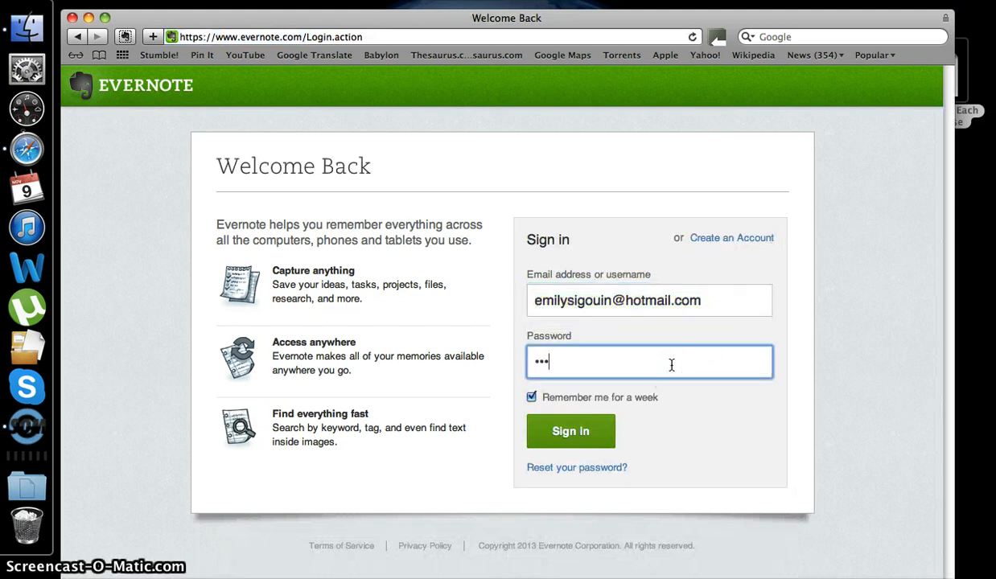
text(•••••)
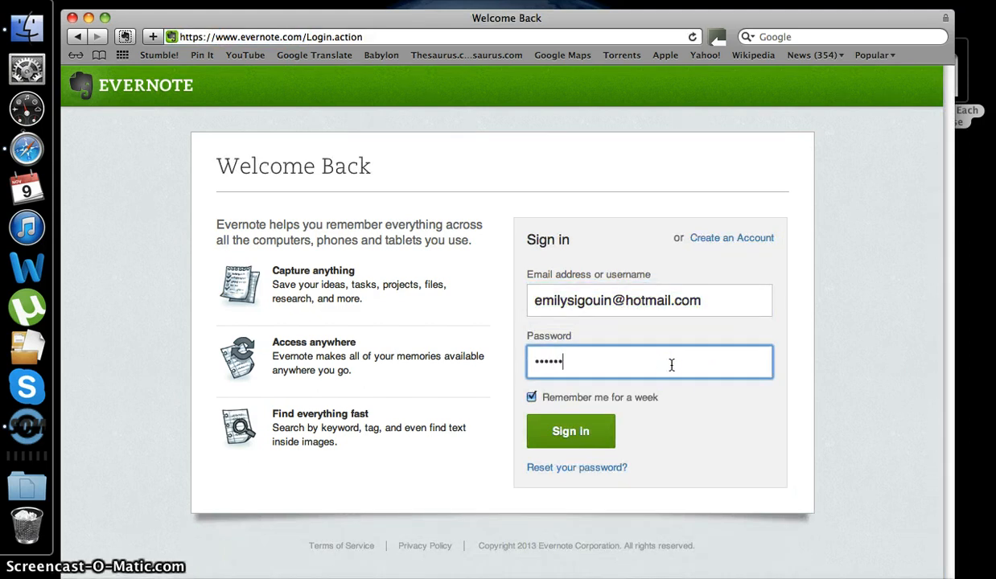
click(582, 428)
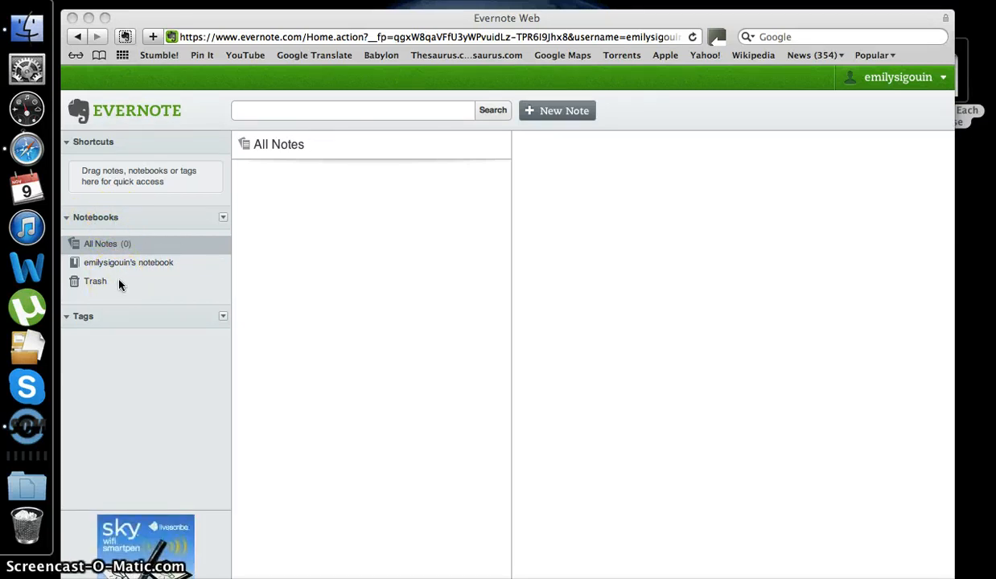
- Create a new notebook named French
click(223, 218)
click(224, 218)
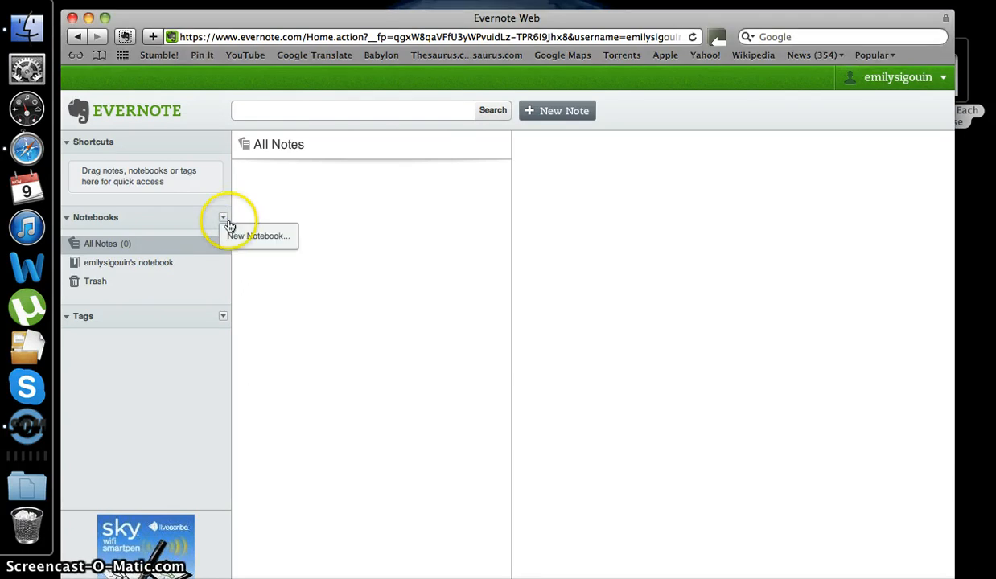
click(244, 238)
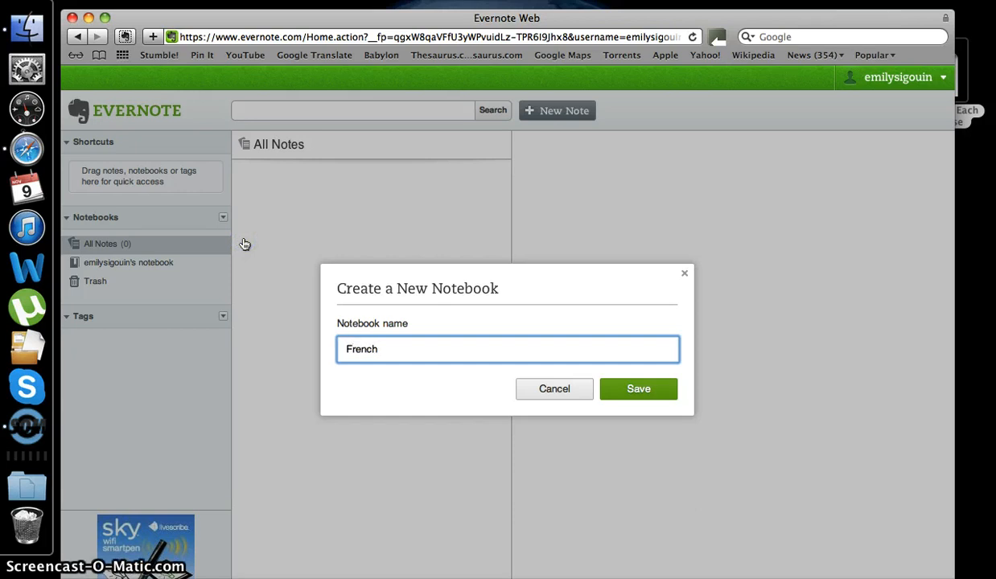
click(627, 402)
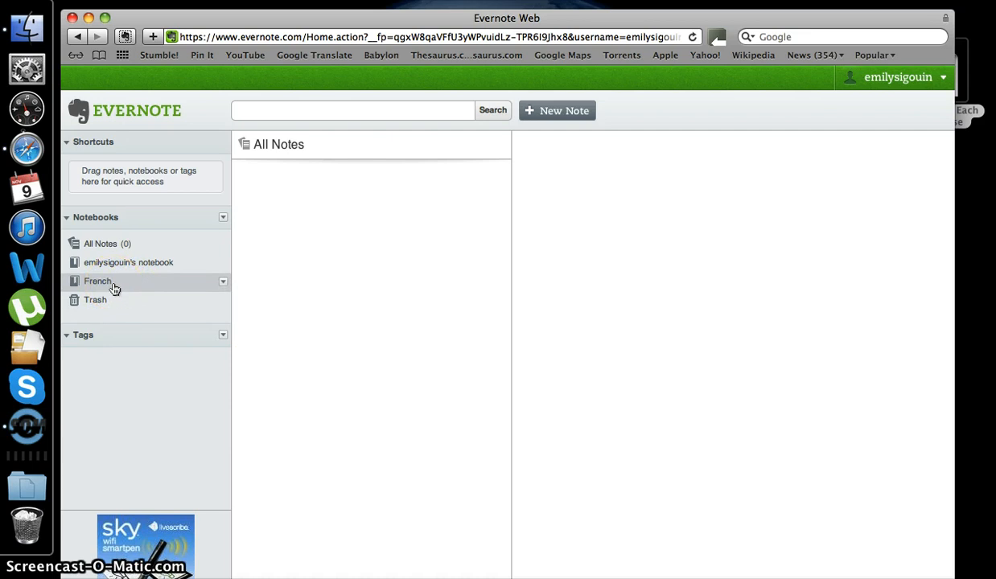
- Create a note in the French notebook and attach the desktop file When to Use Each Verb Tense.docx to it
click(114, 288)
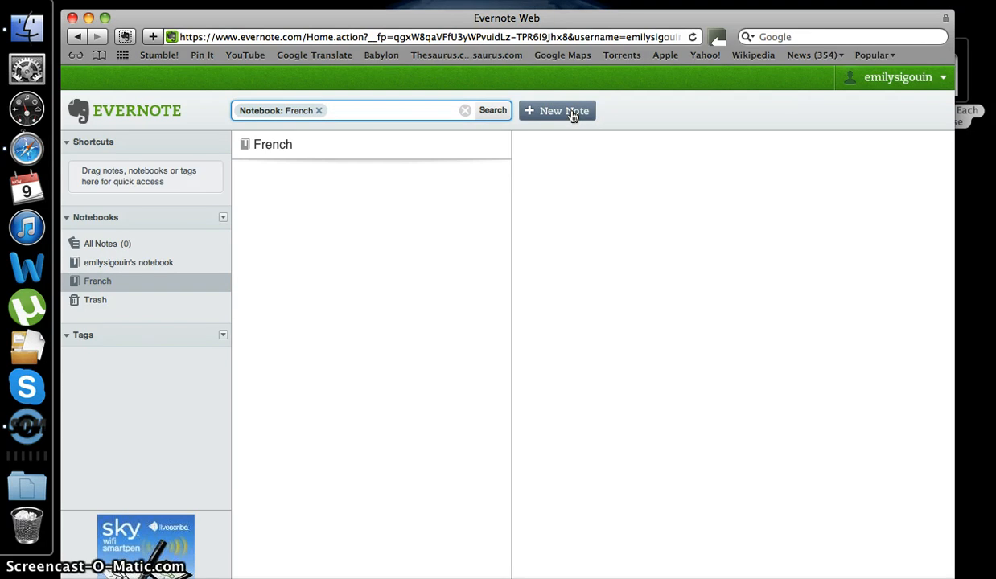
click(572, 113)
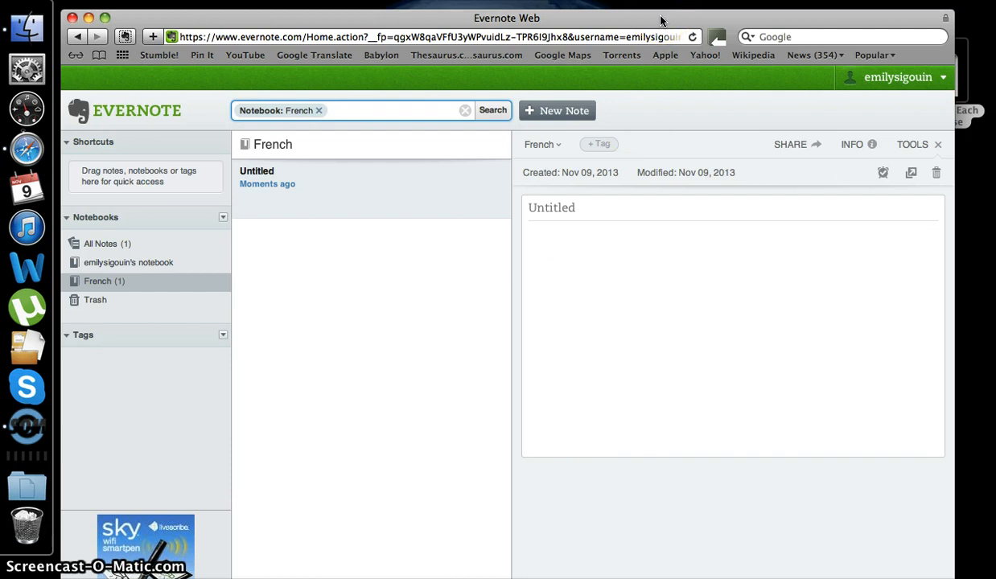
drag(660, 20, 579, 30)
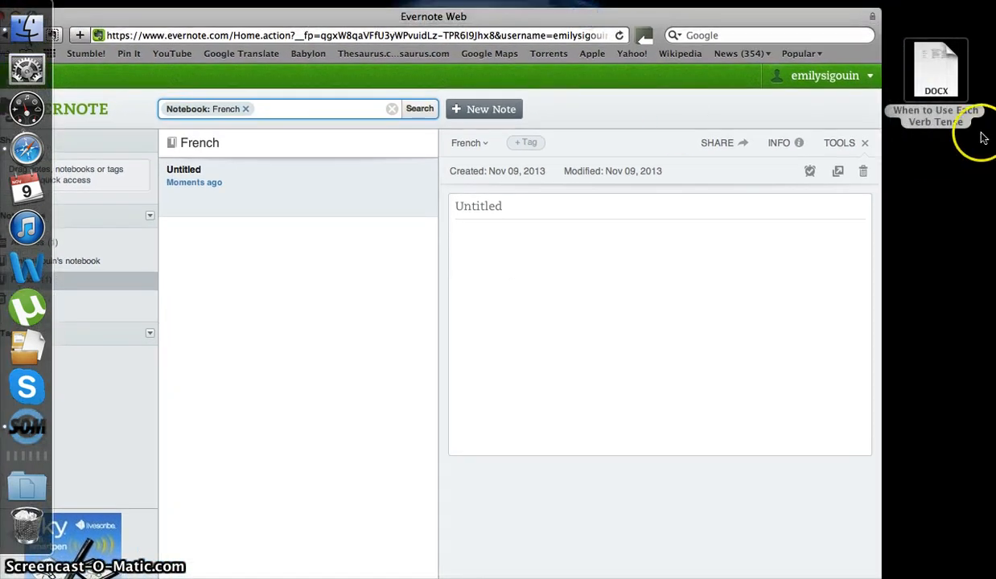
mouse_move(939, 79)
mouse_down()
mouse_move(763, 229)
mouse_move(670, 277)
mouse_move(628, 276)
mouse_up()
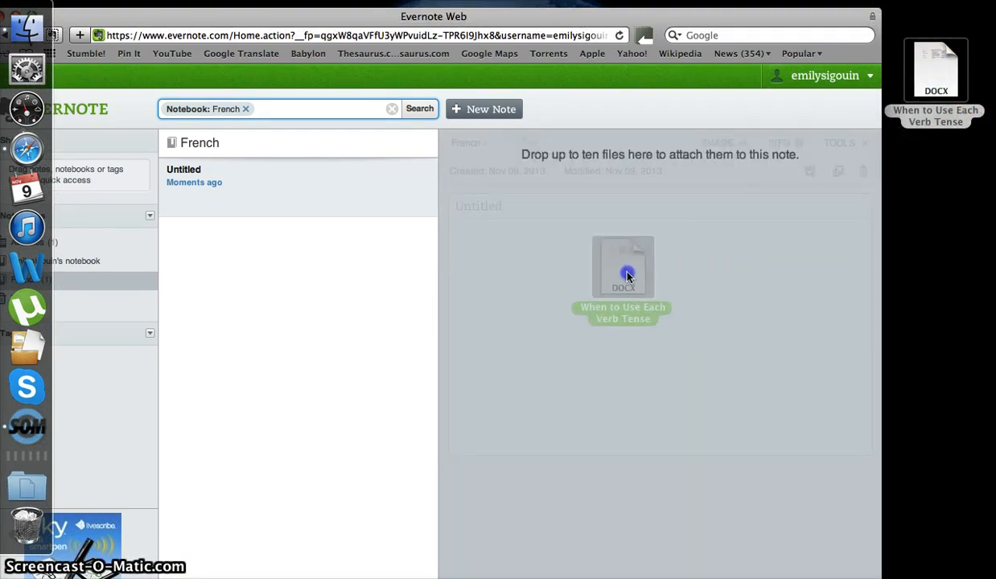
drag(628, 276, 628, 273)
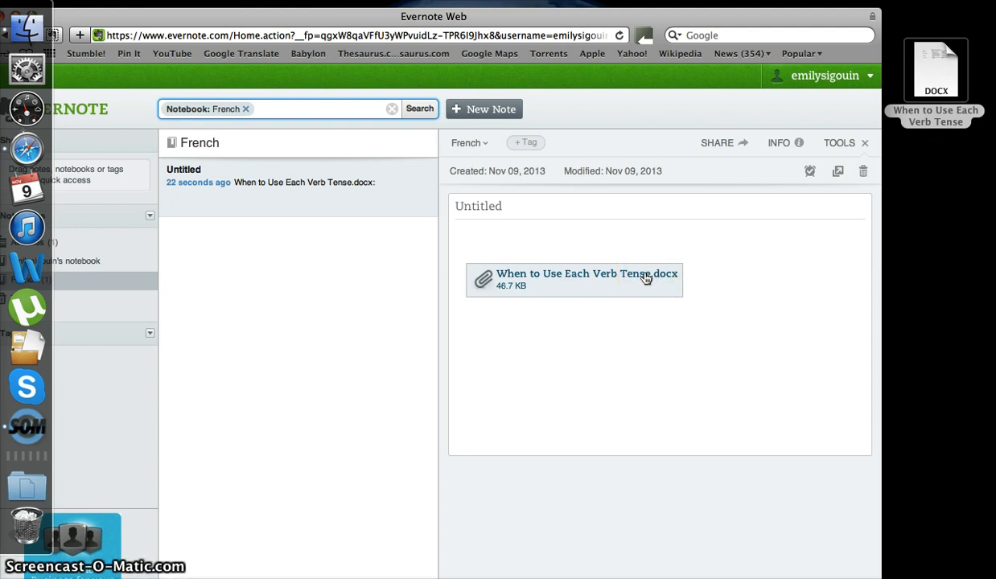
- Title the untitled note "When to Use Each Verb Tense"
click(490, 209)
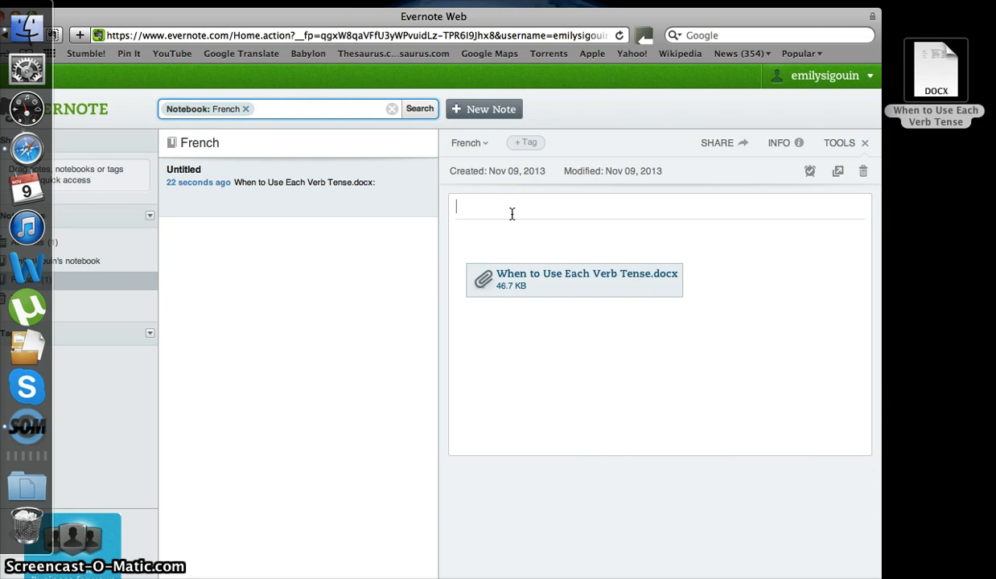
text(When to Us)
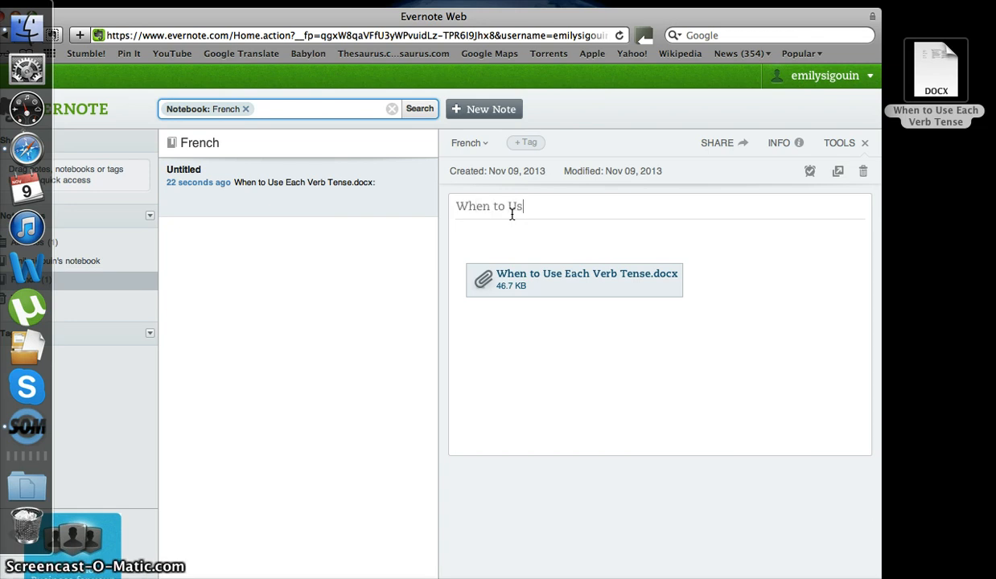
text(e Each Verb )
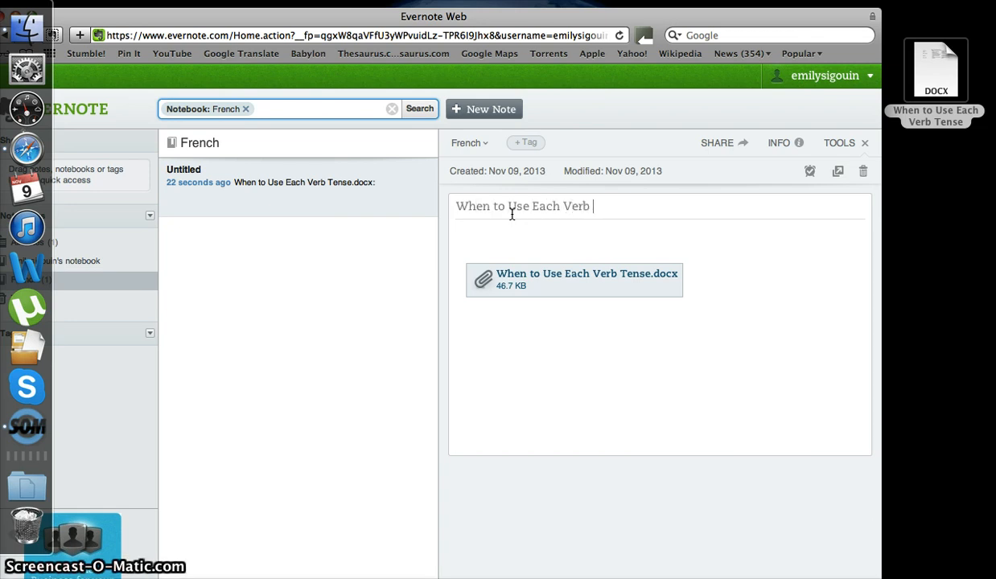
text(Tense)
click(589, 223)
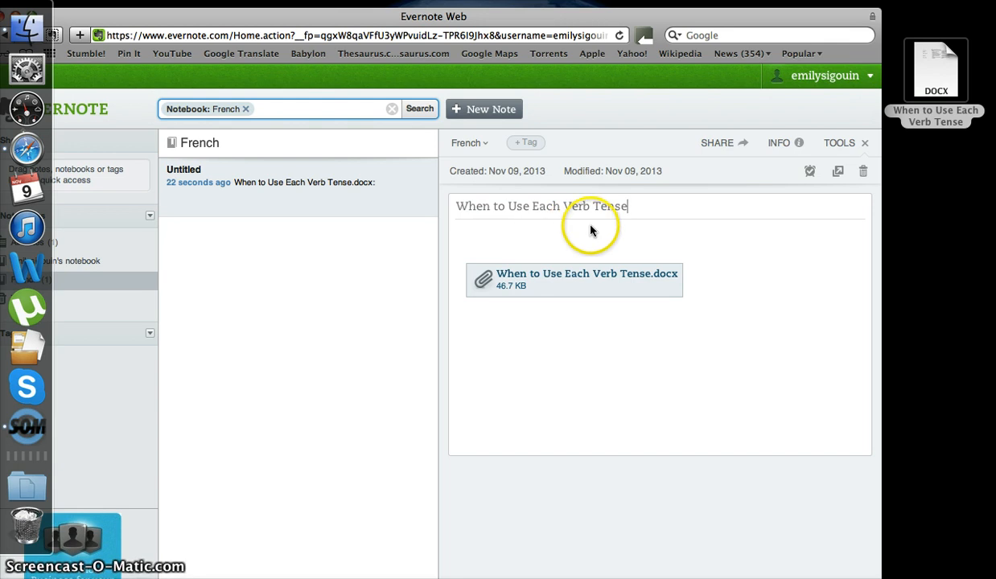
click(676, 248)
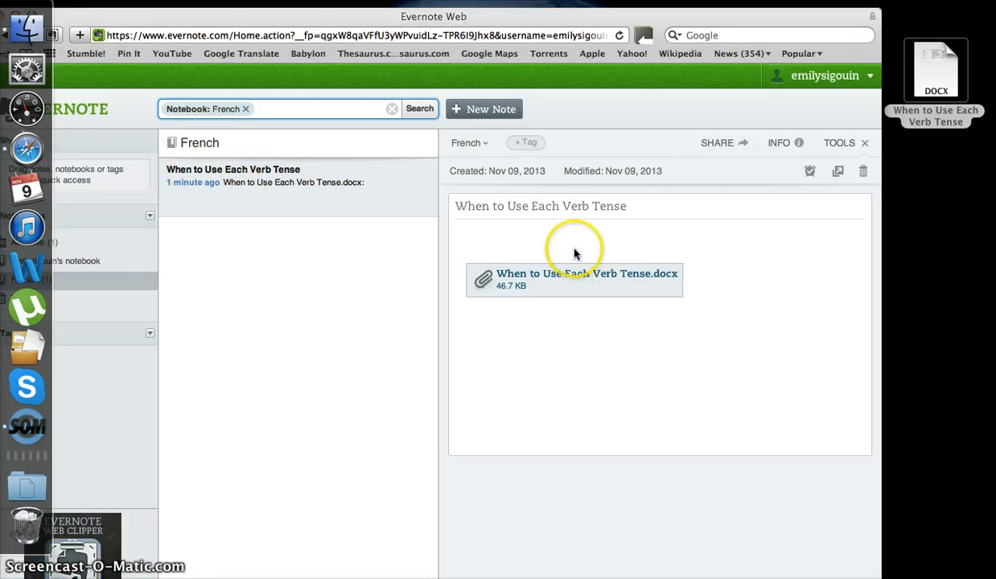
- Add the text "This chart was saved on November 1st, 2013" above the attachment in the note
click(469, 244)
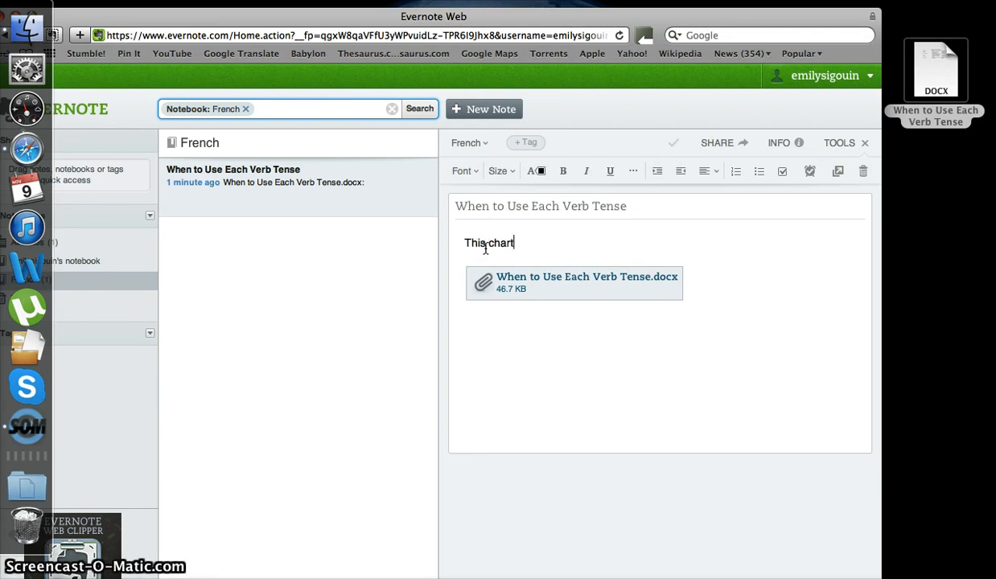
text(This chart was saved on November 1s)
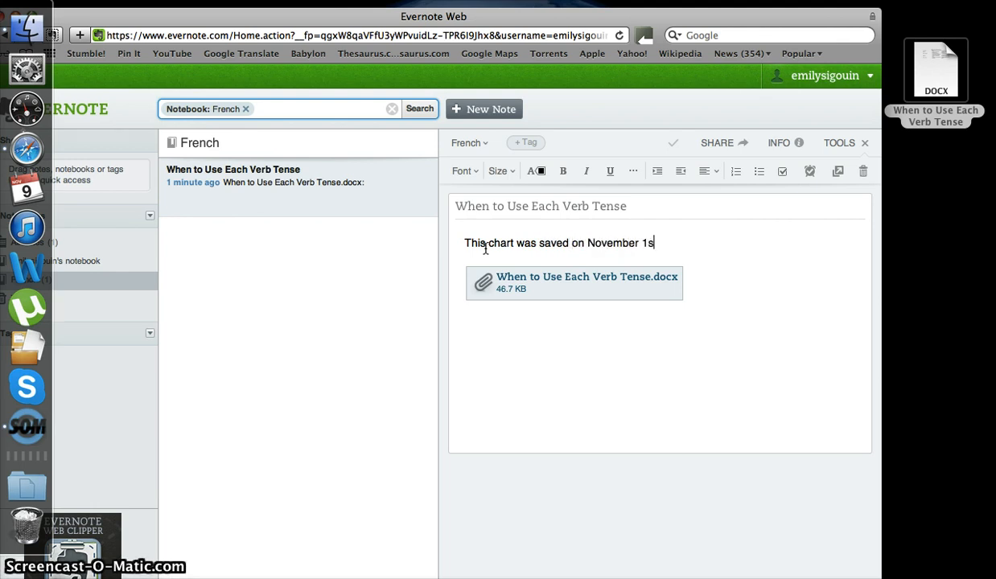
text(t, 20)
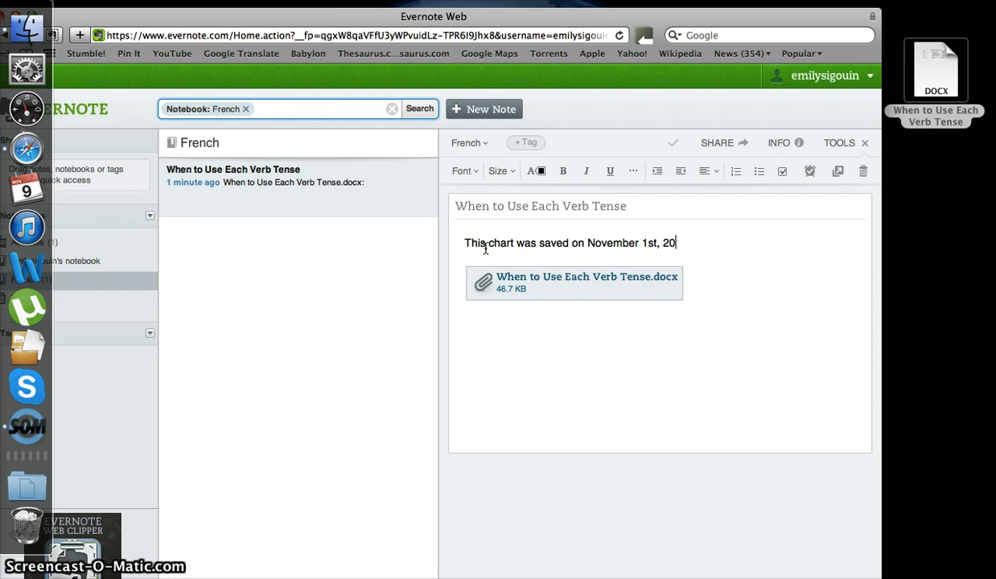
text(13)
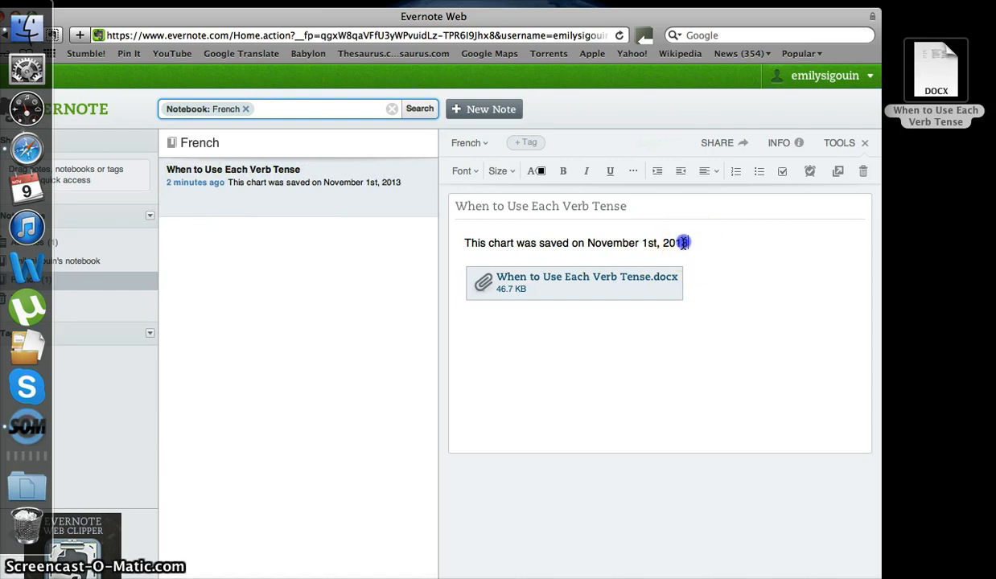
- Set the whole sentence above the attachment in Courier New at size 36
drag(684, 243, 465, 244)
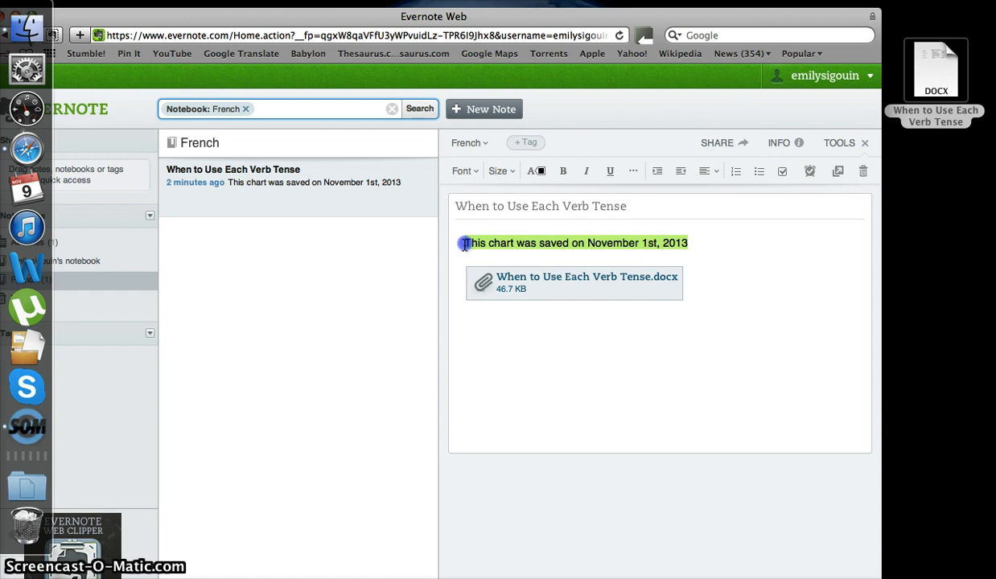
click(463, 171)
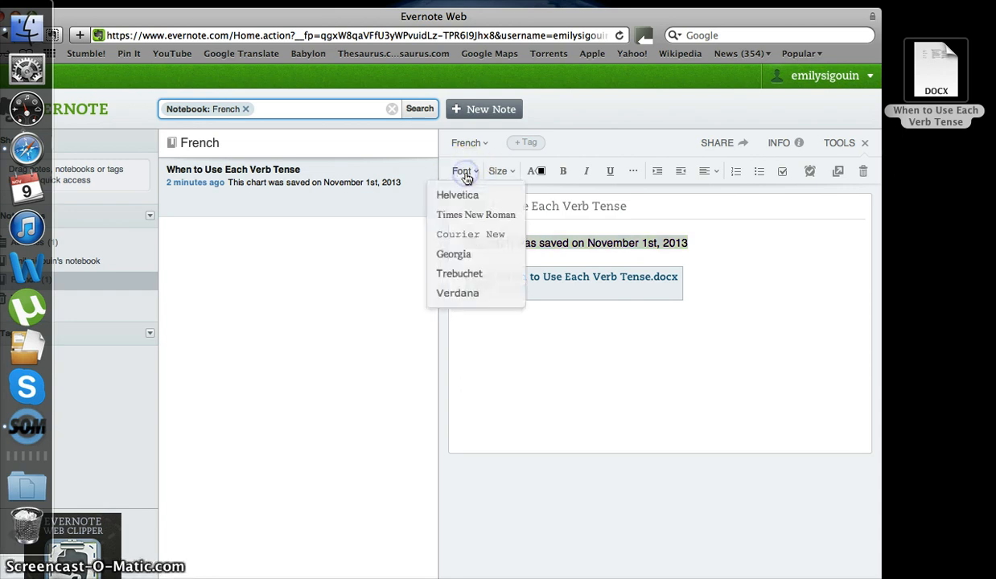
click(487, 233)
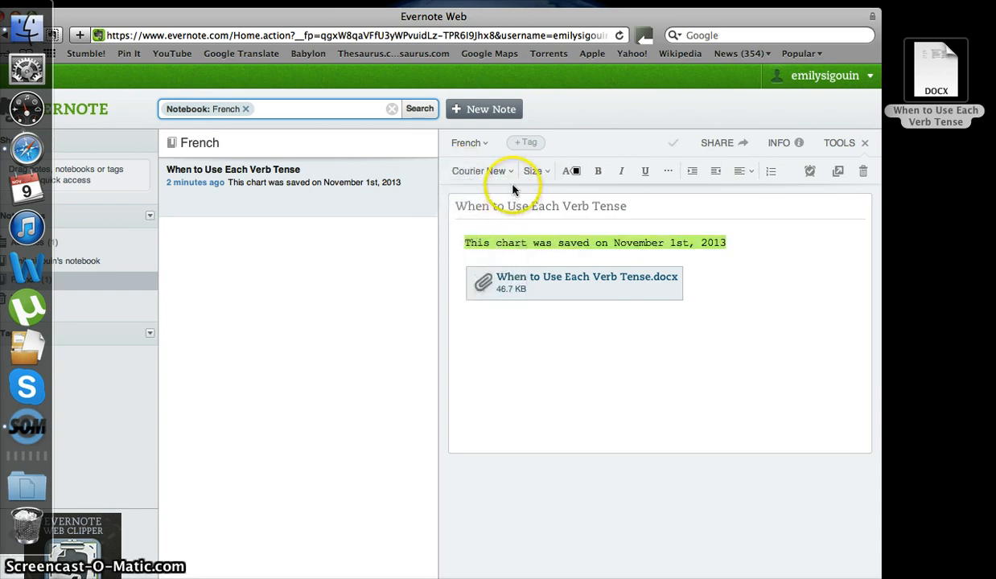
click(533, 170)
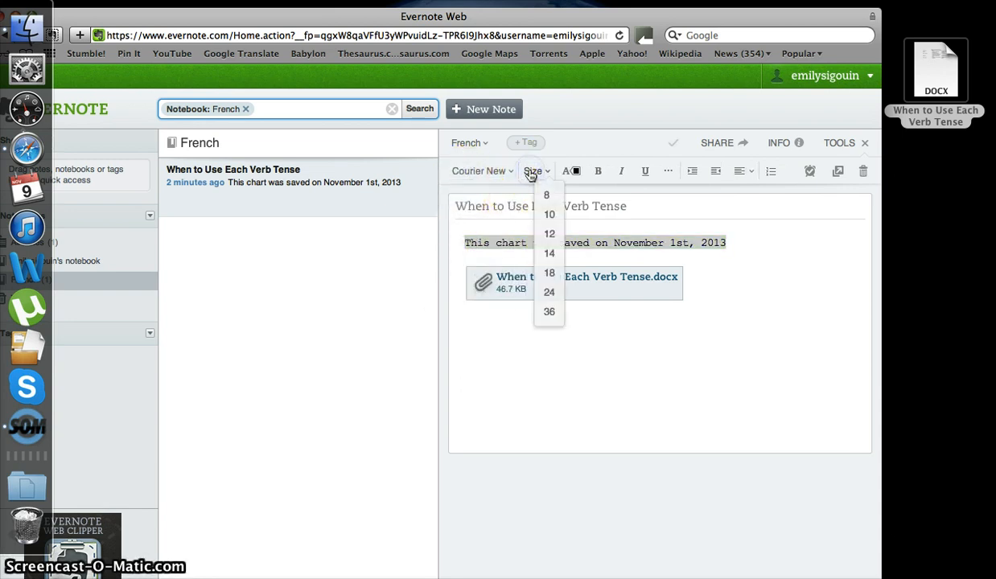
click(546, 310)
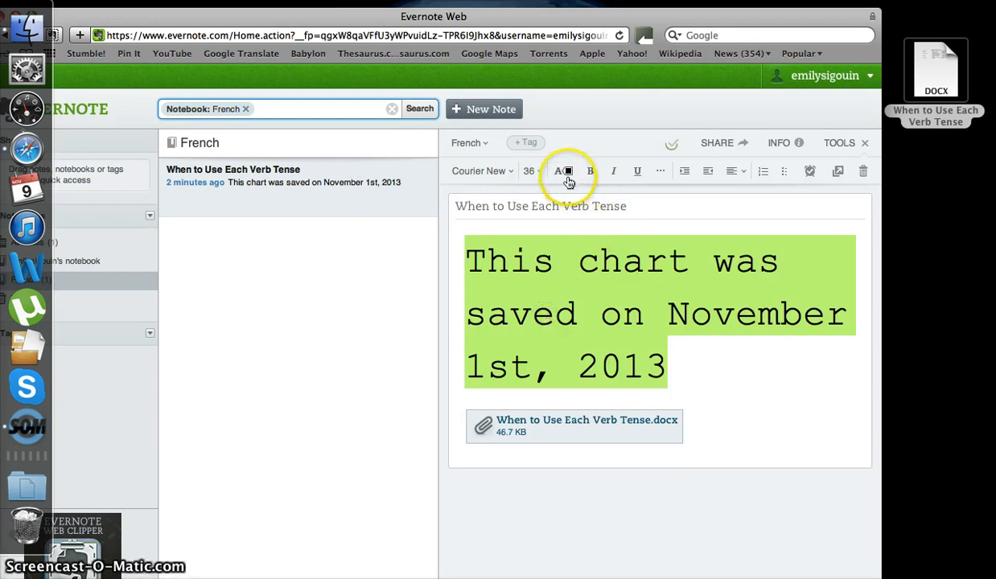
- Colour the selected sentence purple and make it bold italic
click(568, 172)
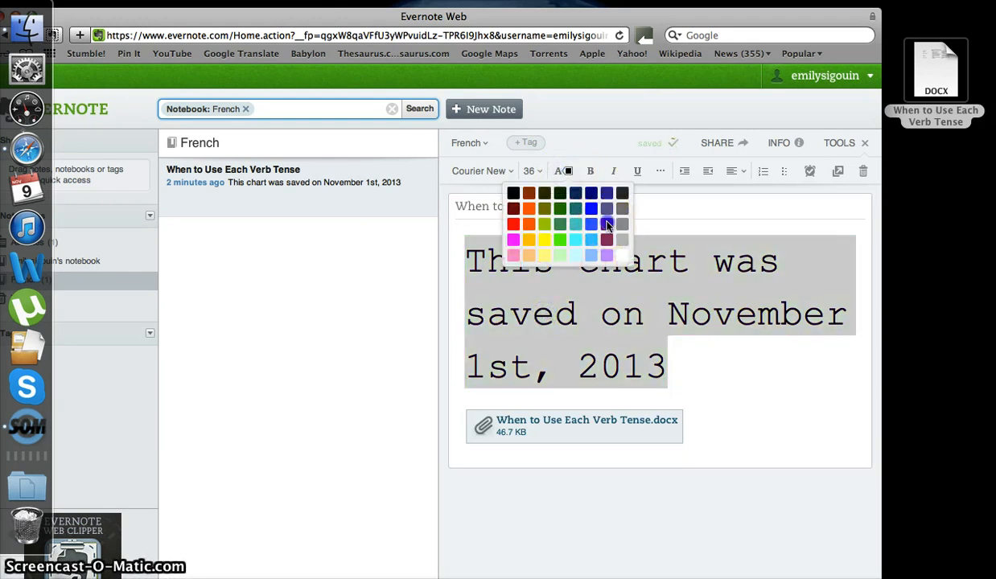
click(606, 224)
click(591, 174)
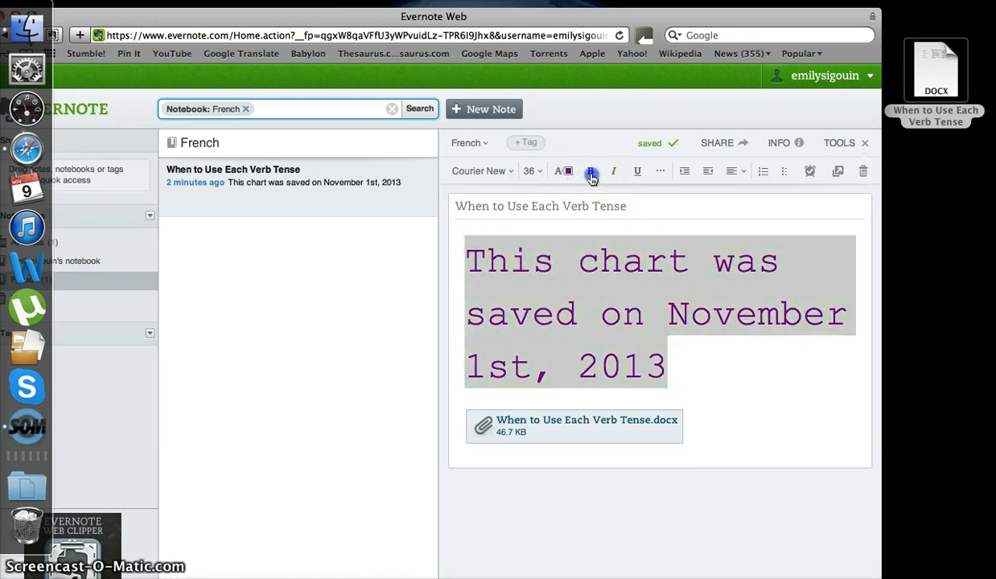
click(613, 172)
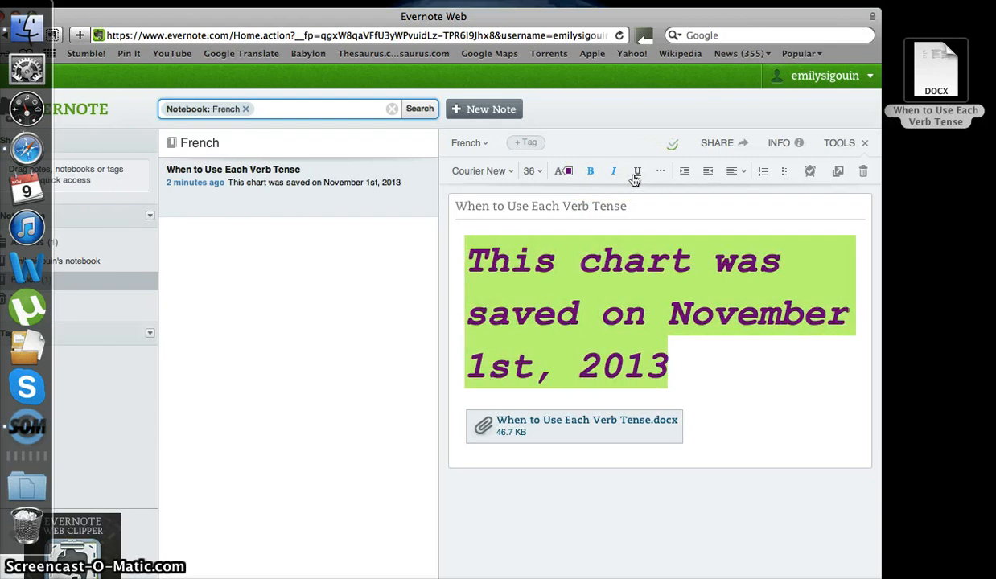
- Underline the selected sentence and add a reminder to the note without setting a notification date
click(637, 172)
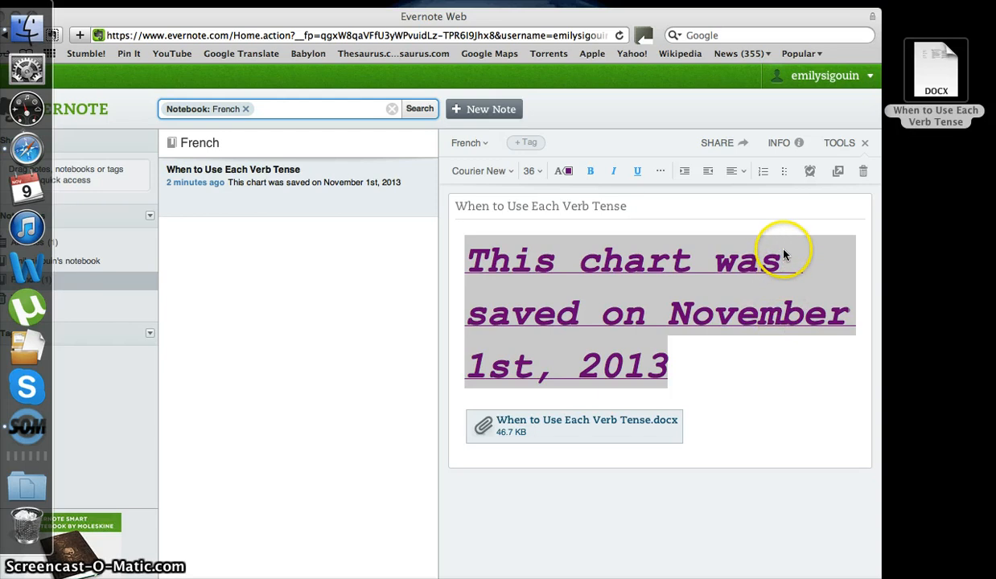
click(810, 173)
click(811, 173)
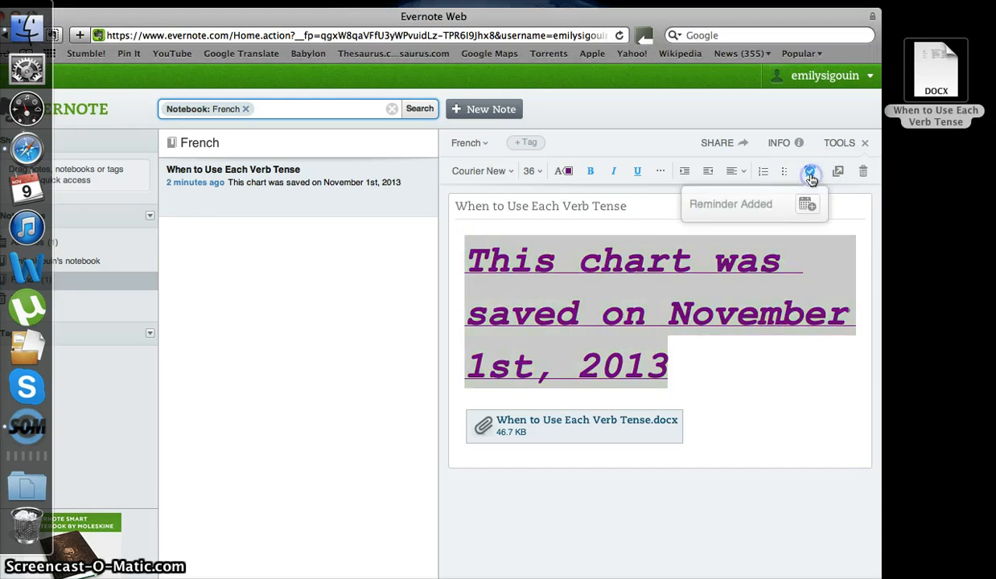
click(765, 208)
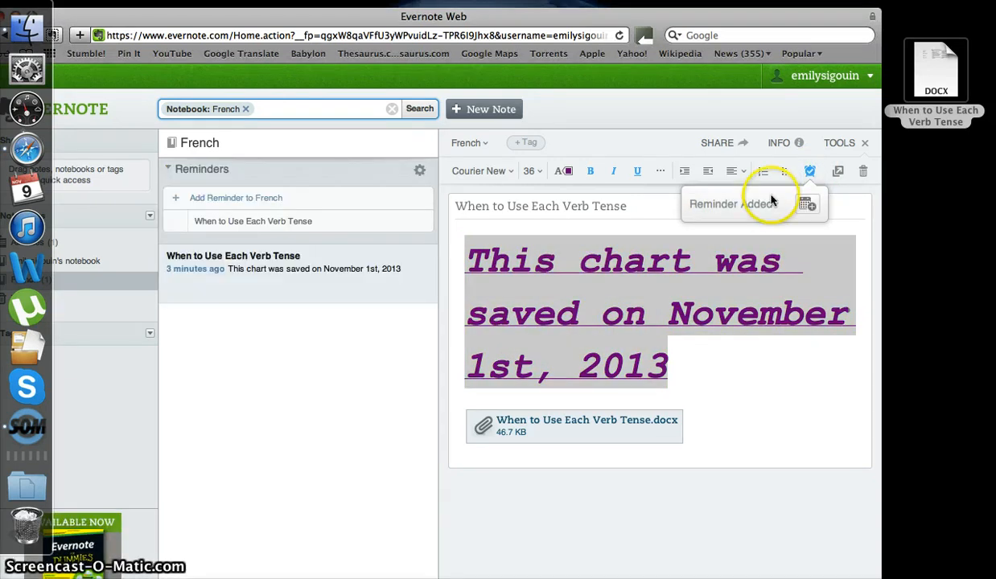
click(811, 206)
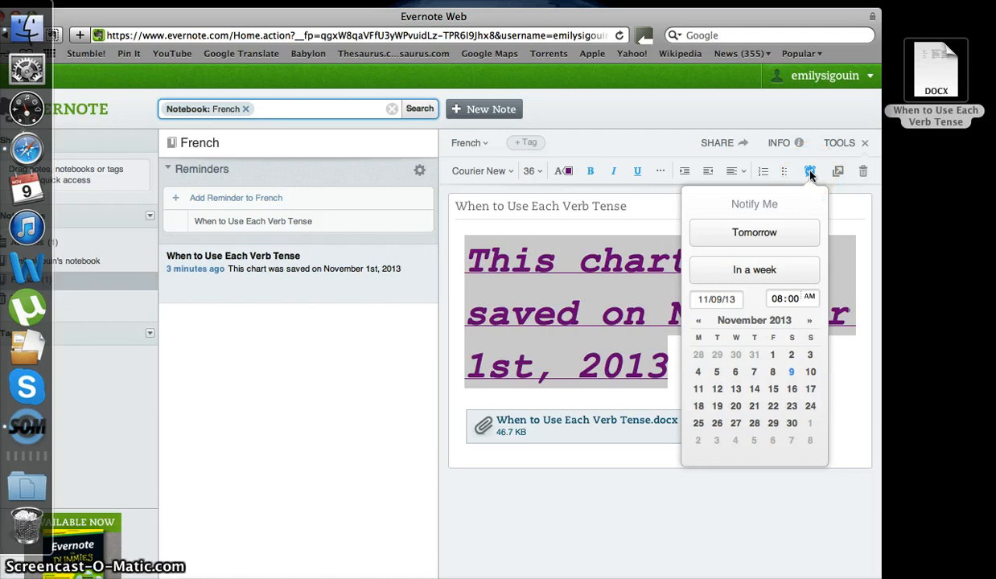
click(810, 173)
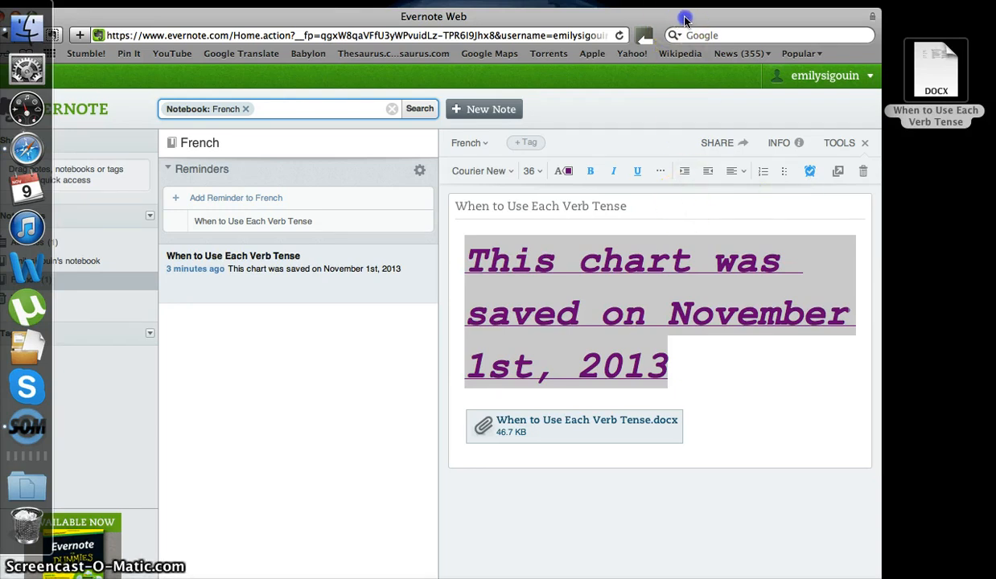
- Preview the note page in the print dialog and cancel without printing
drag(682, 18, 718, 13)
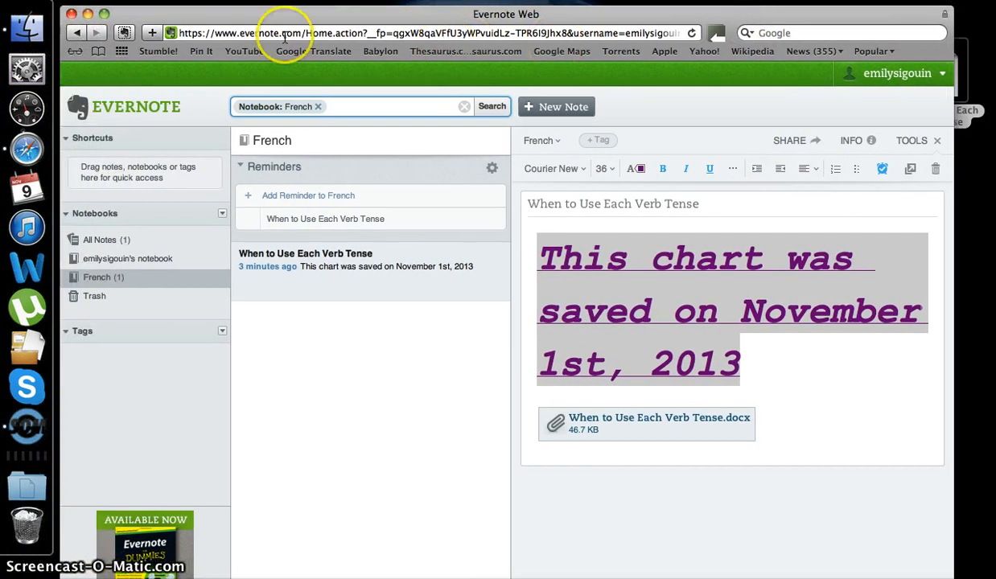
click(95, 0)
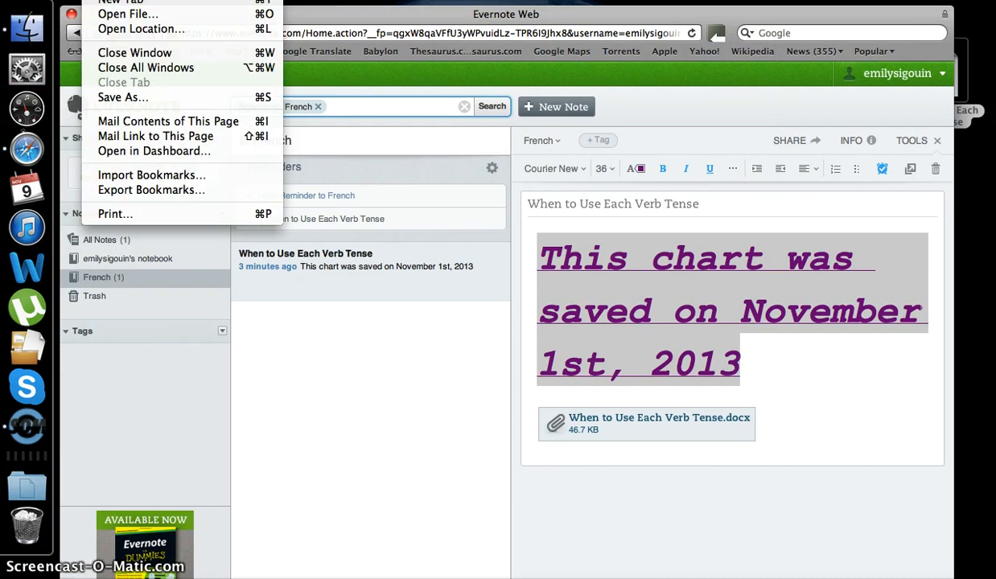
click(118, 211)
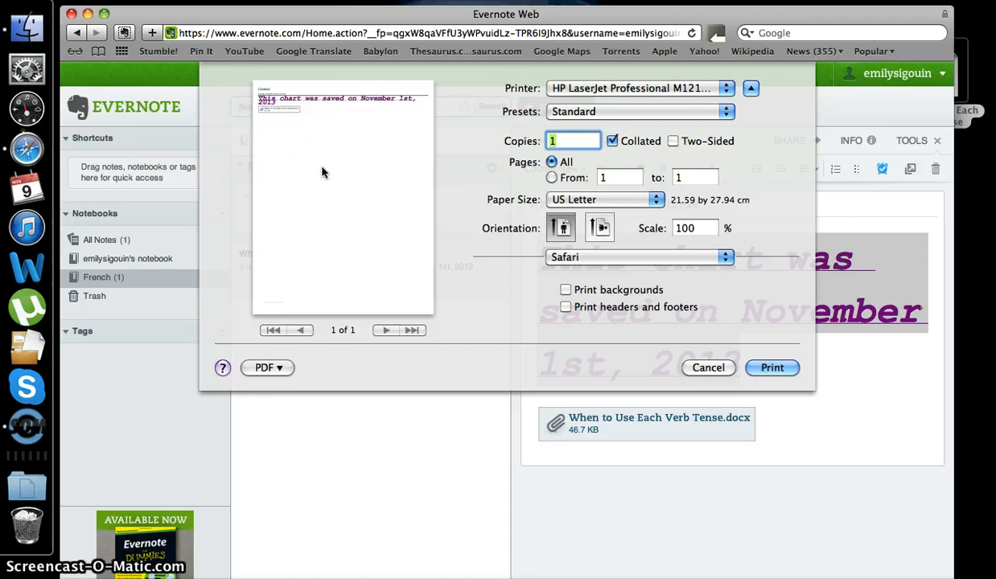
click(719, 367)
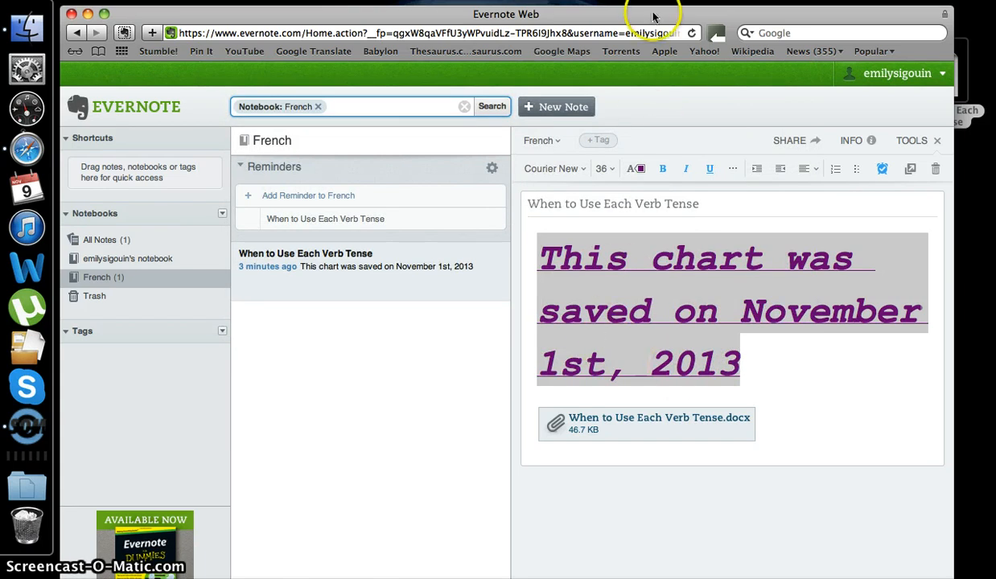
- Sort the notes in the French notebook by title in ascending order
drag(647, 21, 656, 0)
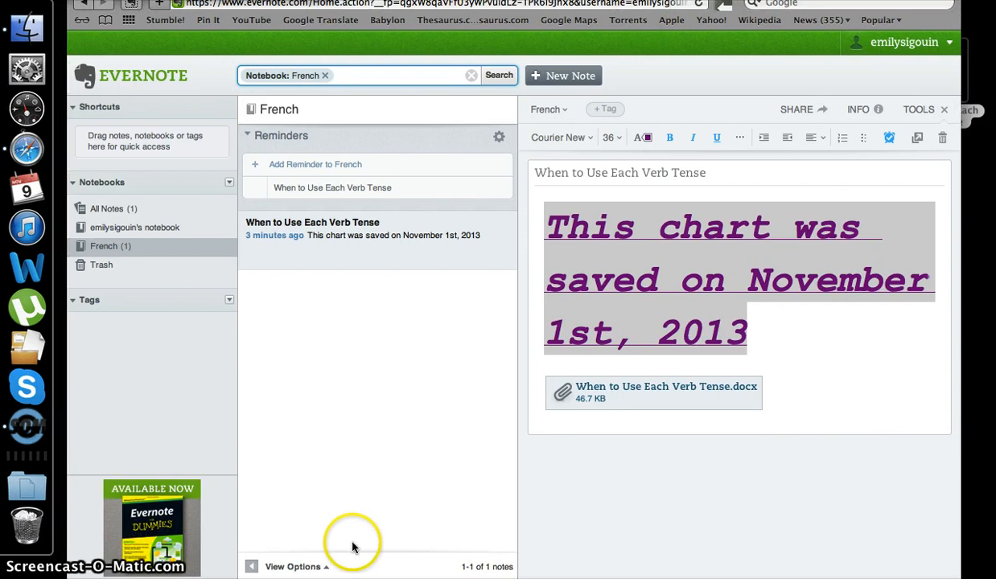
click(294, 568)
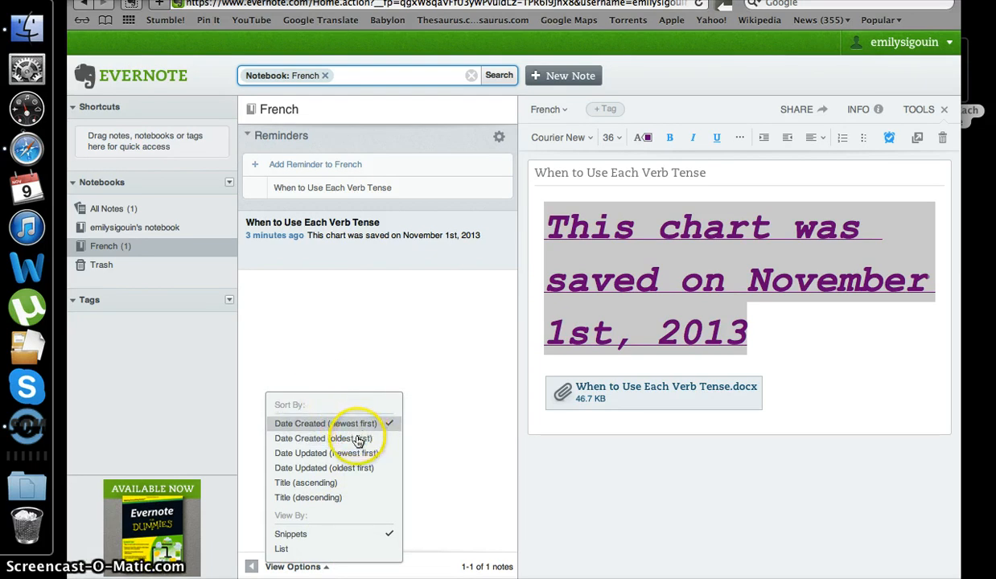
click(322, 487)
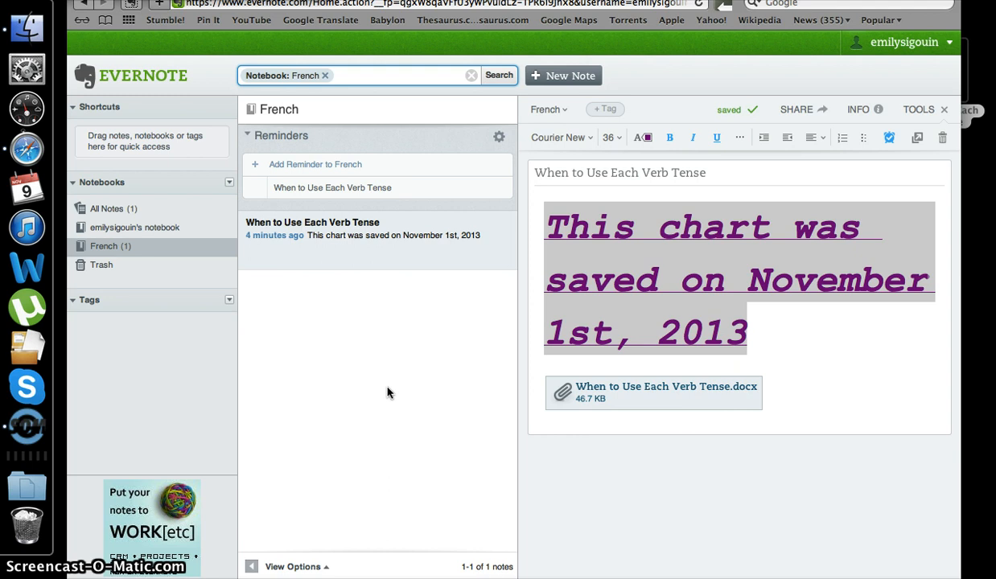
click(387, 374)
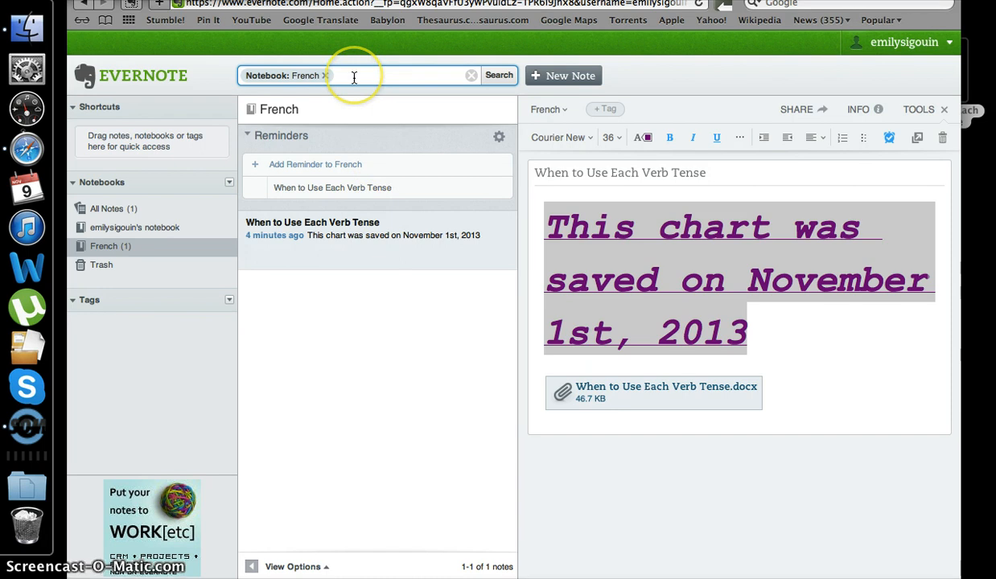
- Remove the French notebook filter and search all notes for "verb"
click(354, 77)
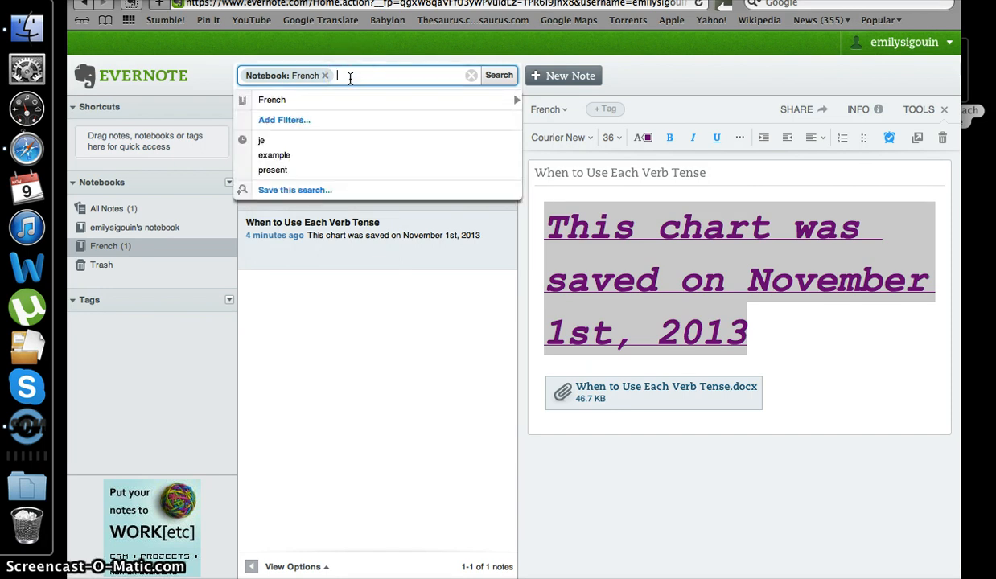
drag(350, 78, 322, 78)
click(322, 76)
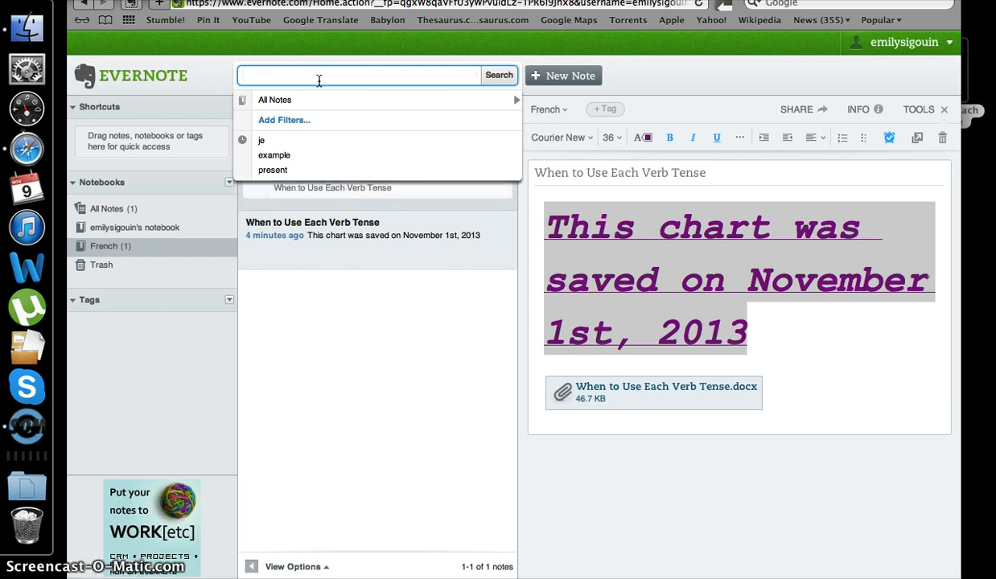
text(verb)
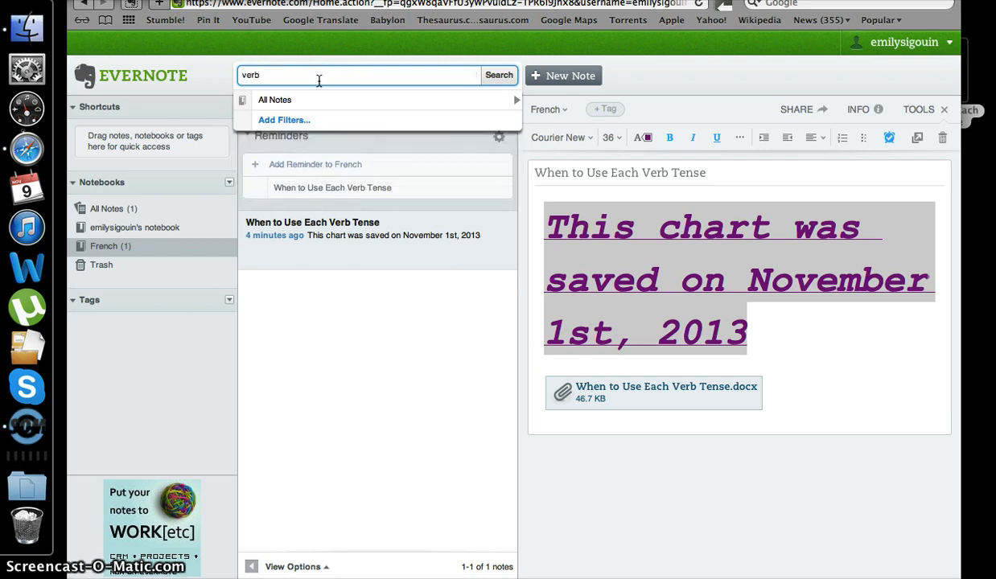
key(Return)
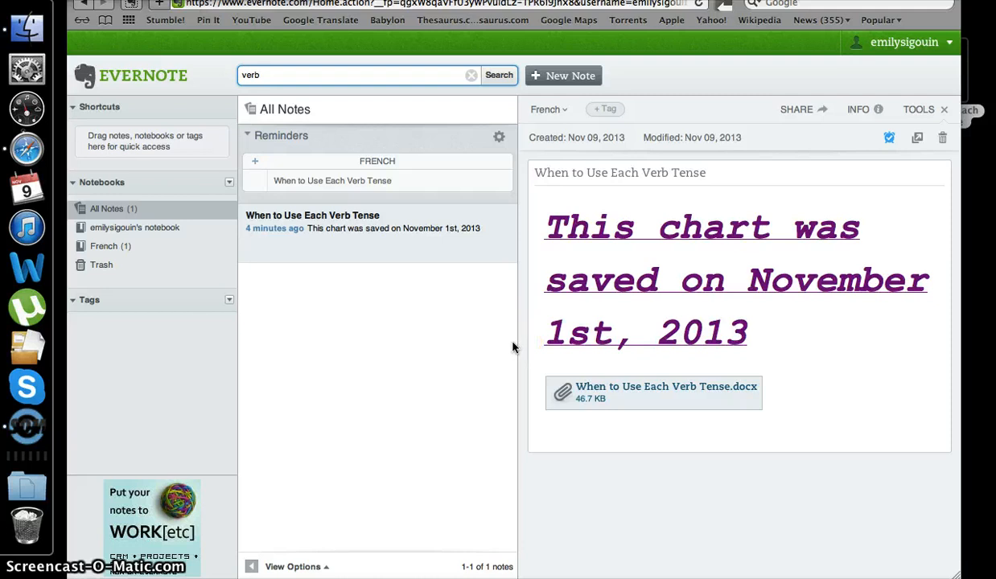
- Add the note "When to Use Each Verb Tense" to the shortcuts
click(364, 235)
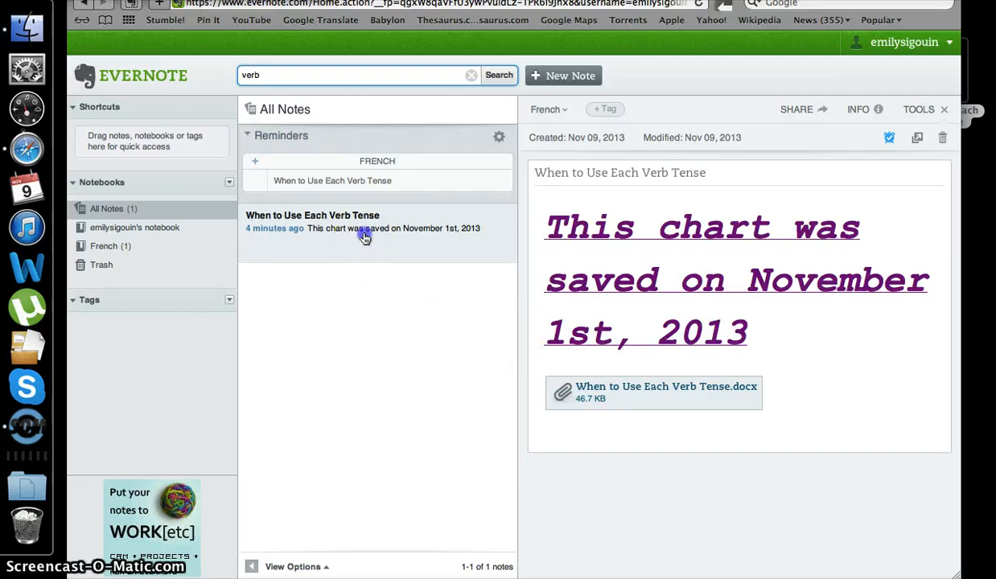
drag(363, 235, 162, 141)
click(167, 146)
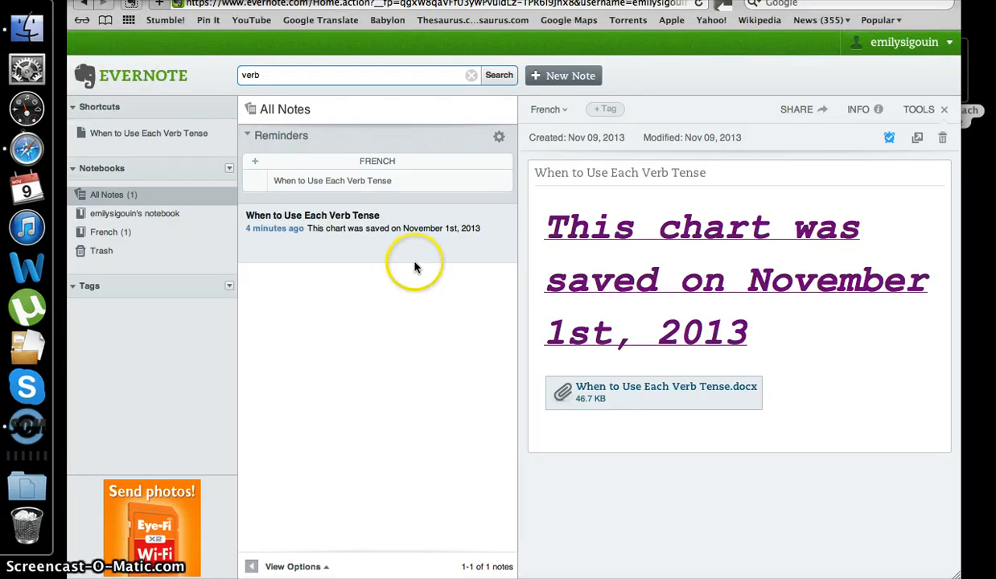
- Delete the note "When to Use Each Verb Tense" and confirm the deletion
click(383, 228)
mouse_move(383, 228)
mouse_down()
mouse_move(298, 227)
mouse_move(159, 252)
mouse_move(383, 227)
mouse_up()
right_click(383, 228)
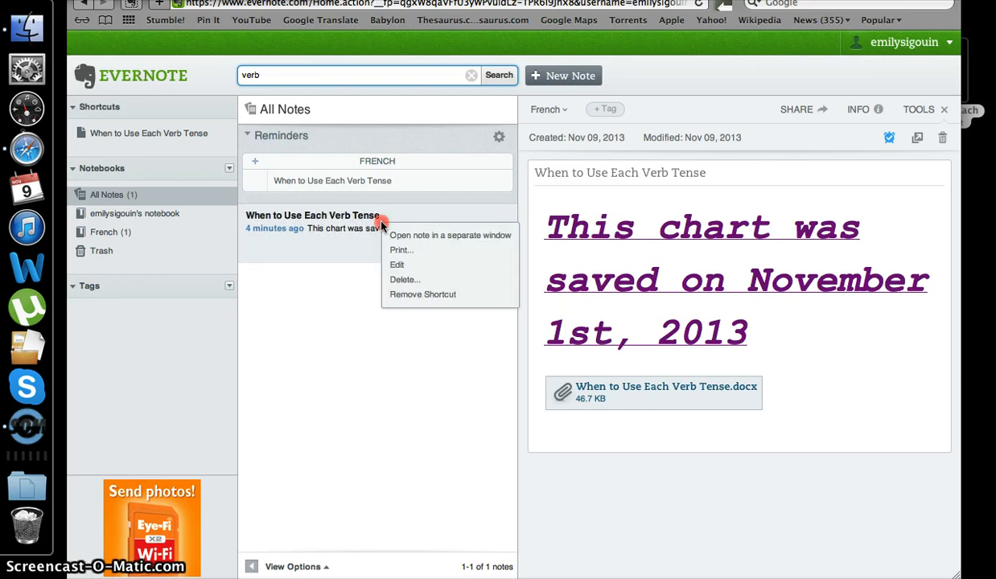
click(406, 280)
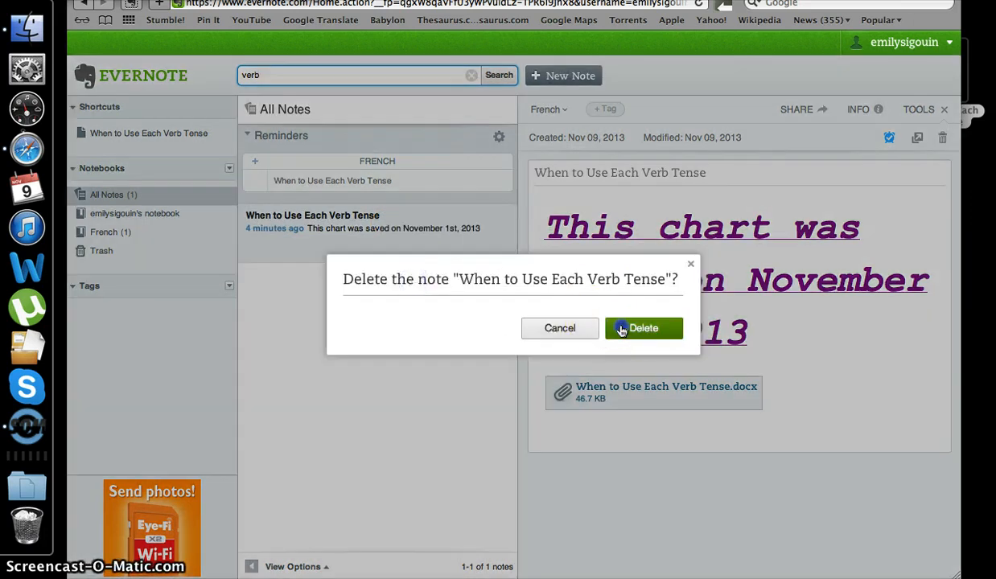
click(624, 327)
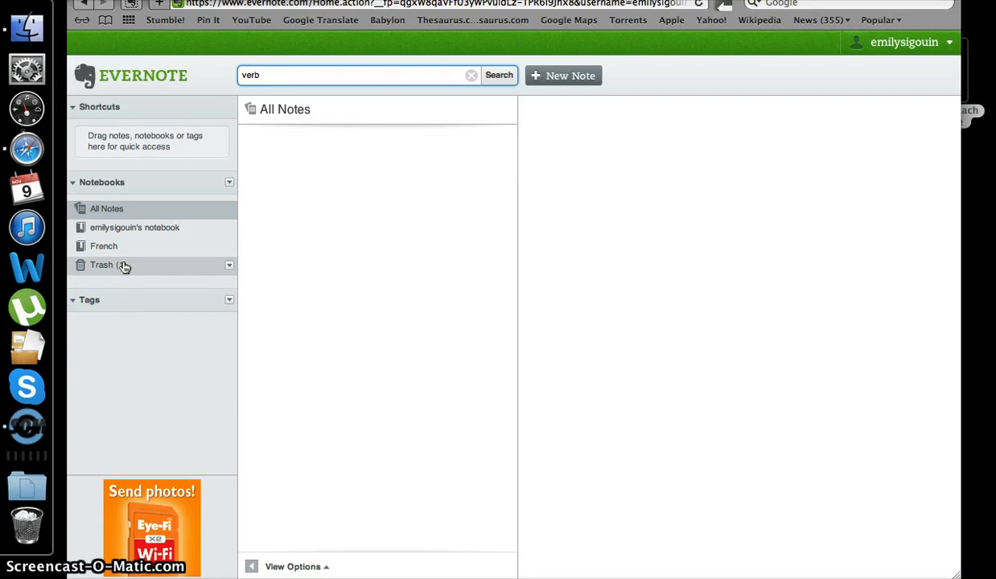
click(558, 343)
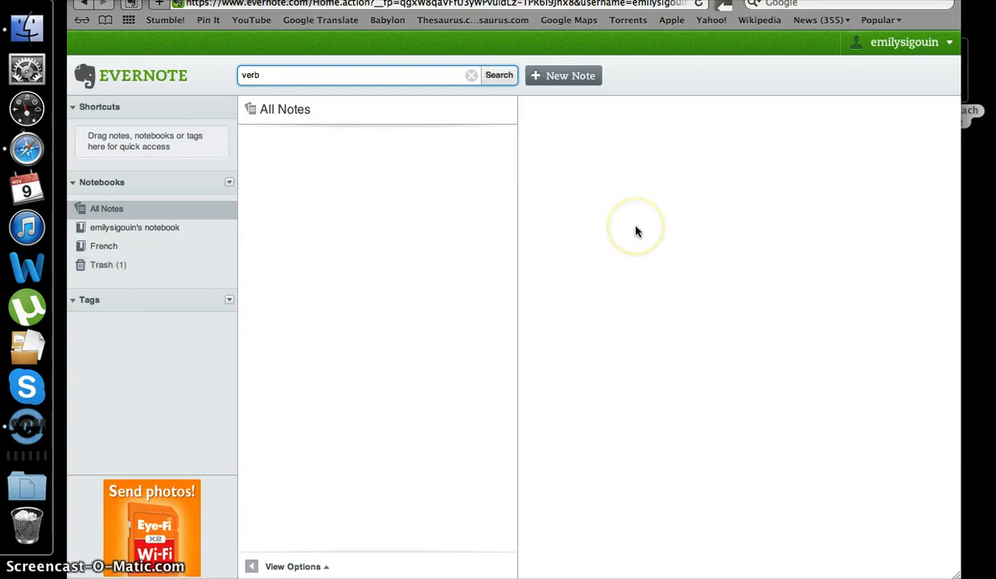
- Sign out of the Evernote account
click(940, 49)
click(850, 138)
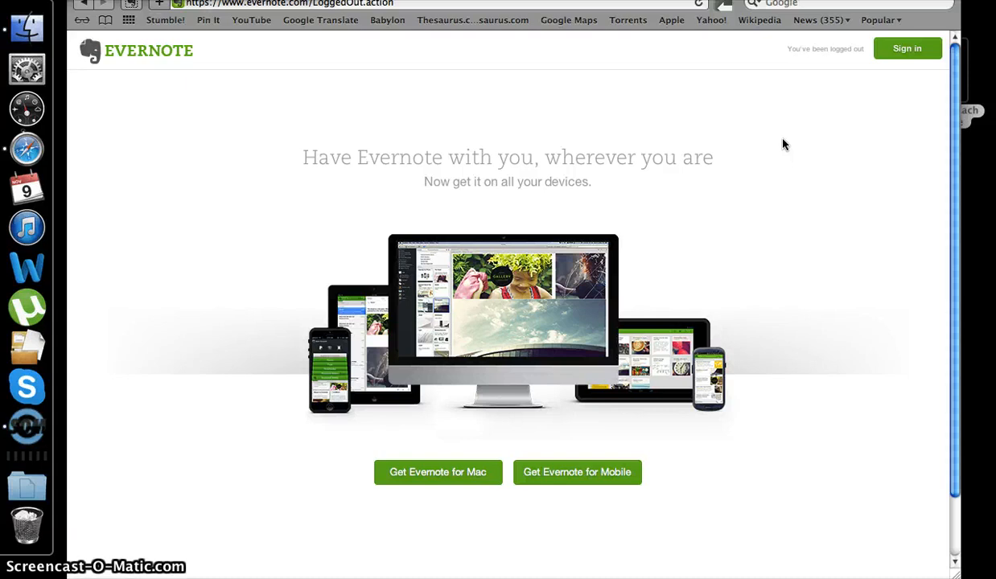
click(770, 148)
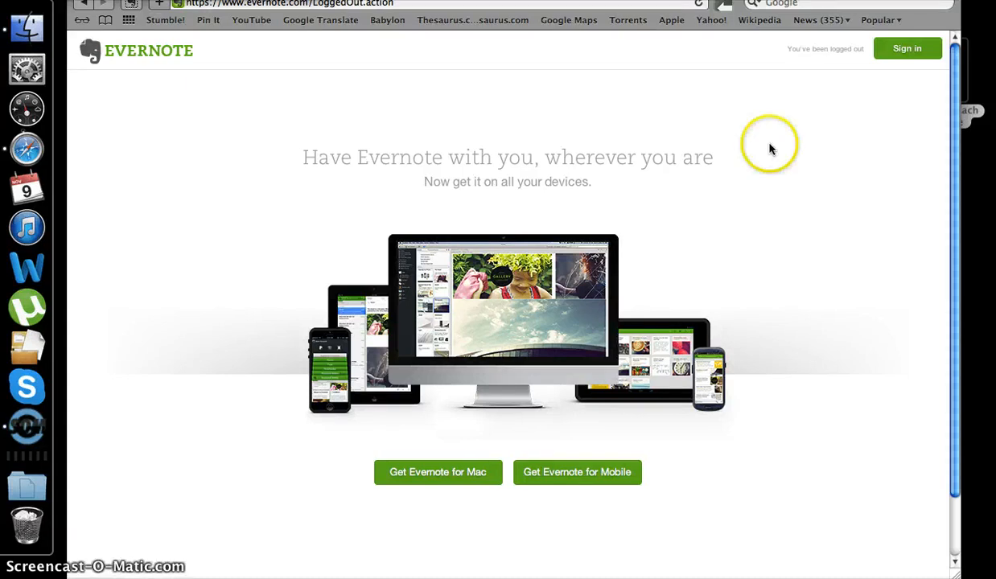